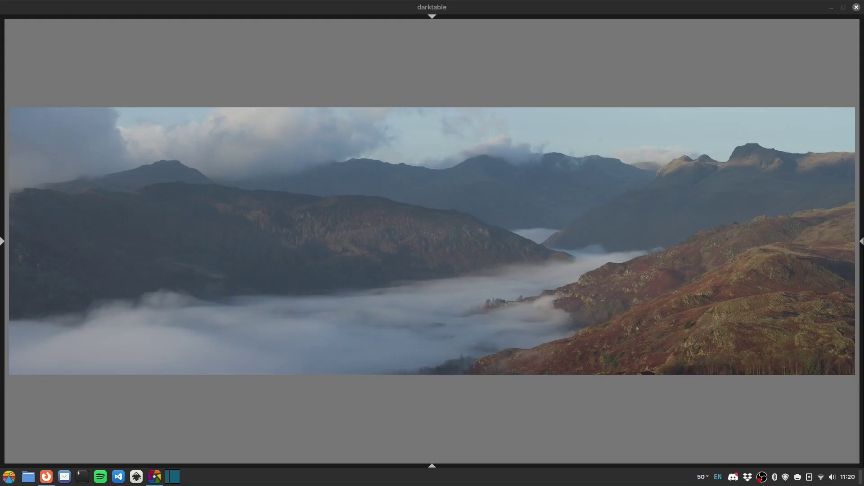
# Show the module panel, find the denoise (profiled) module and enable it for the panorama
pyautogui.press('Tab')
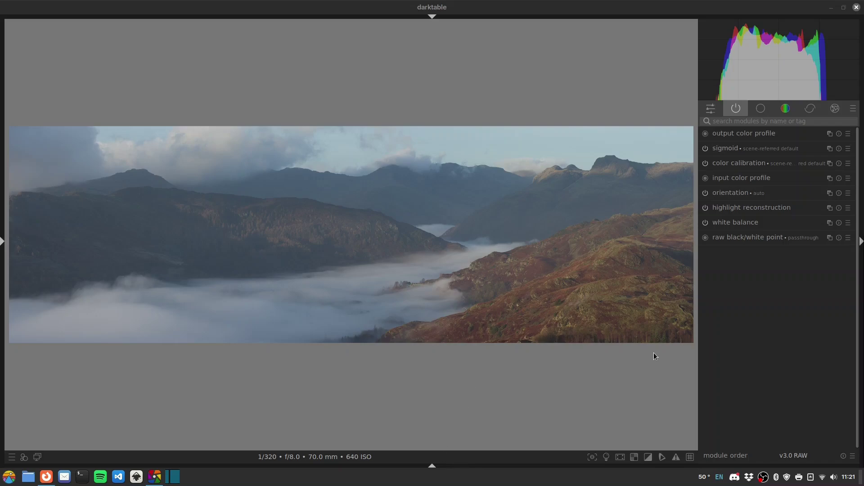
pyautogui.click(734, 121)
pyautogui.write('d')
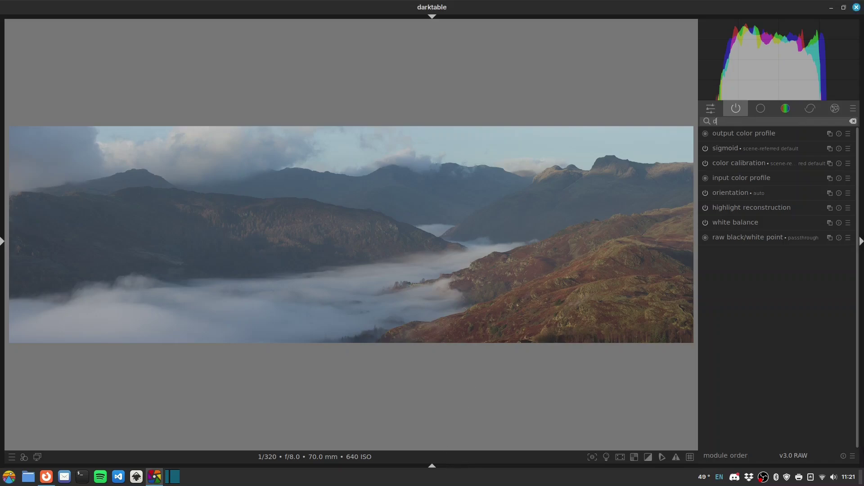
pyautogui.write('enoise')
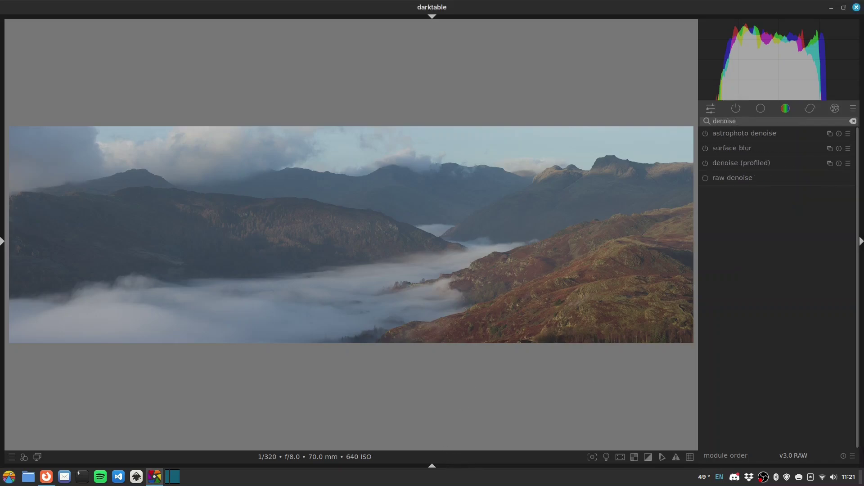
pyautogui.click(706, 164)
pyautogui.click(854, 122)
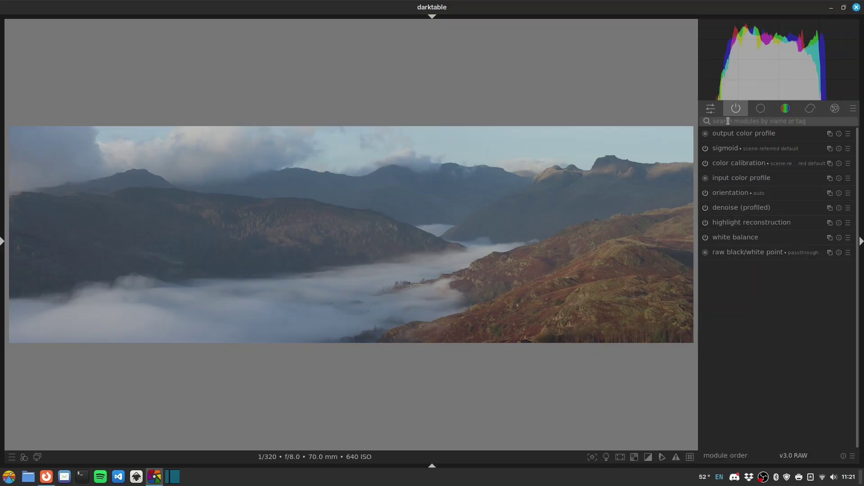
# Enable the chromatic aberrations module and inspect its effect on the distant mountain peaks
pyautogui.write('chromat')
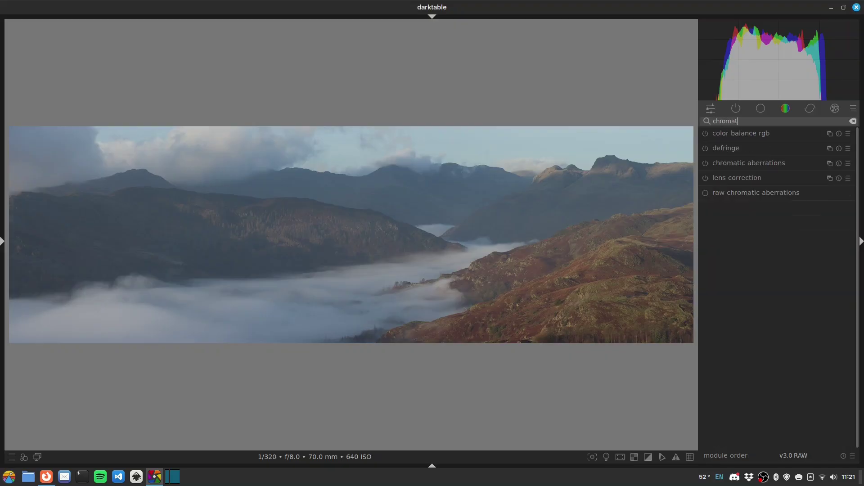
pyautogui.write('ic')
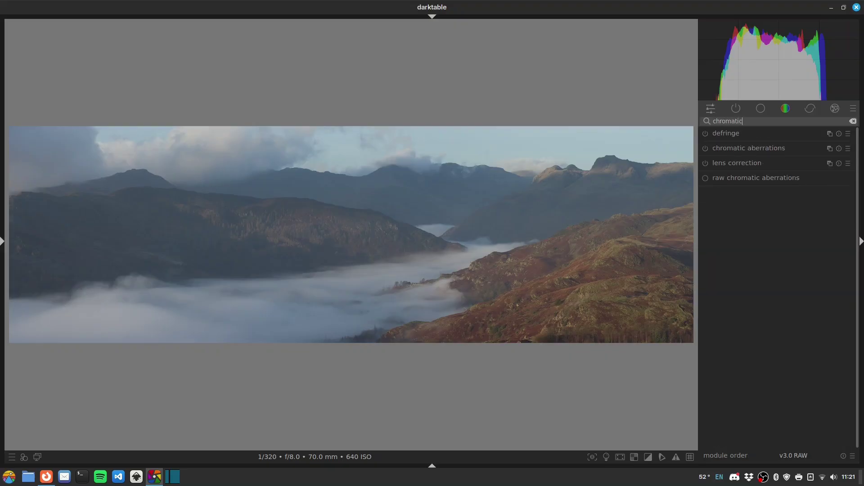
pyautogui.click(706, 149)
pyautogui.middleClick(571, 167)
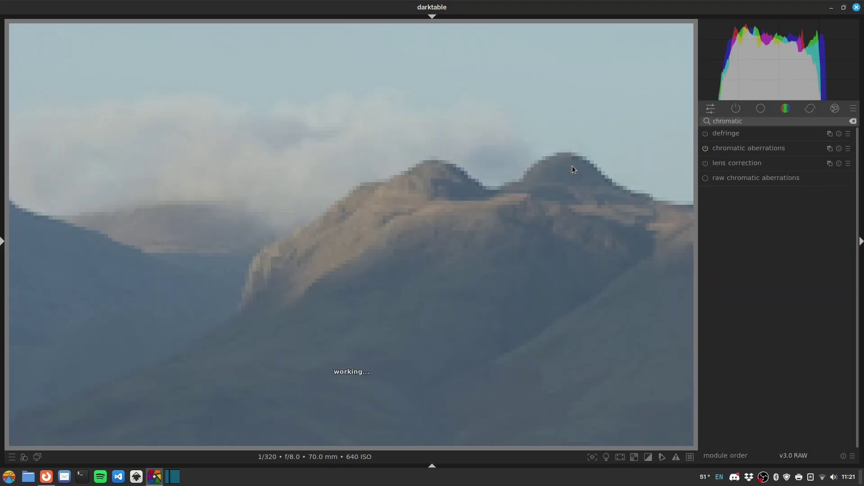
pyautogui.click(703, 149)
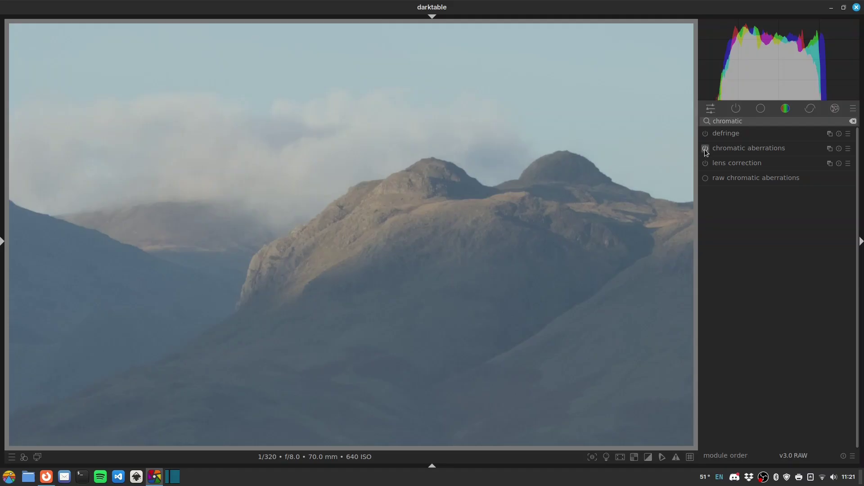
pyautogui.middleClick(518, 172)
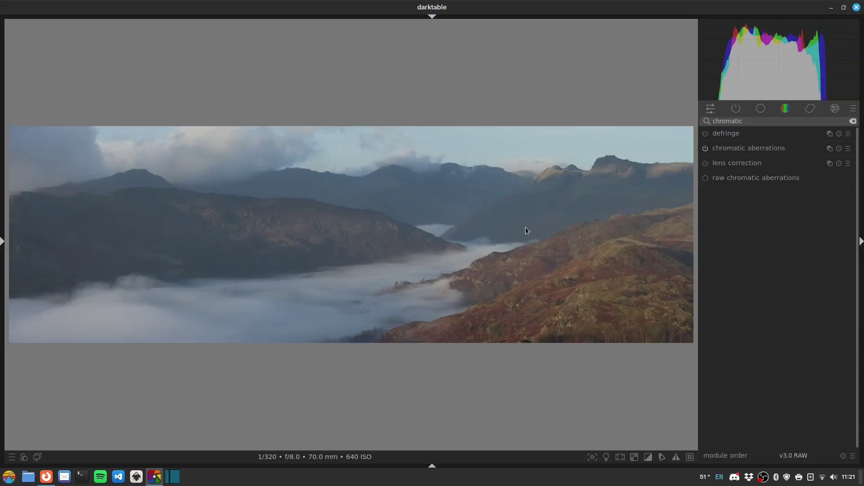
# Set the white balance in the color calibration module by sampling the illuminant from the image
pyautogui.doubleClick(744, 122)
pyautogui.click(852, 121)
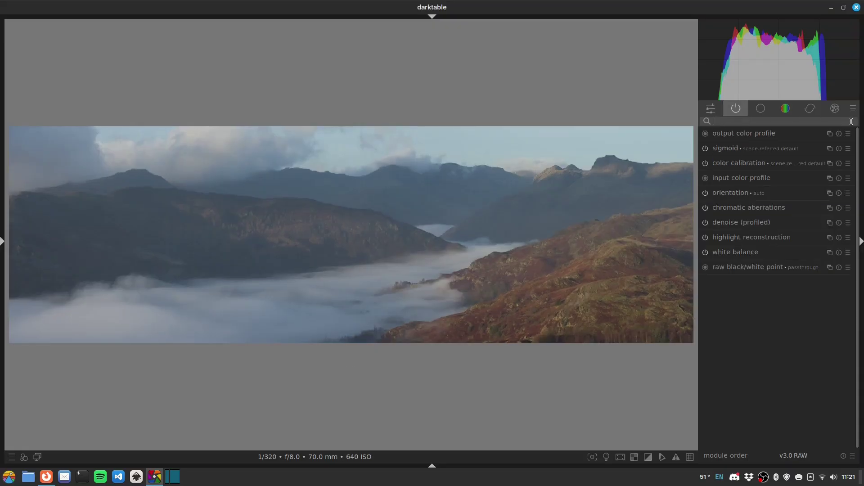
pyautogui.click(738, 164)
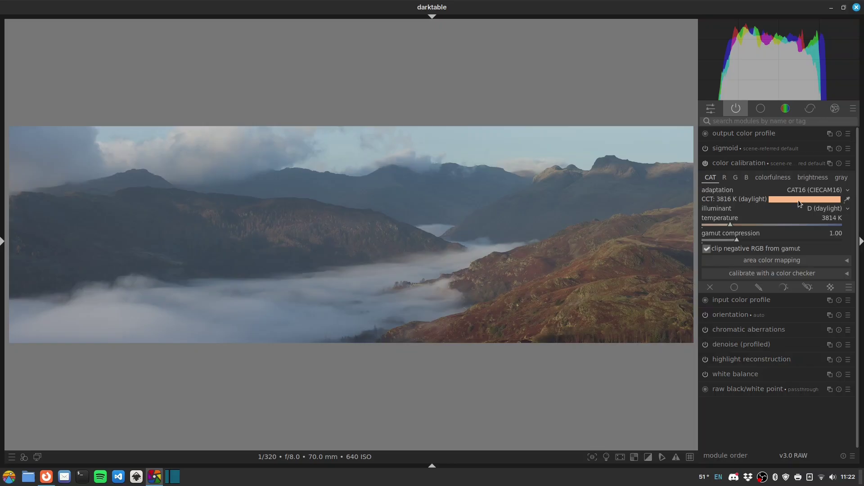
pyautogui.click(847, 200)
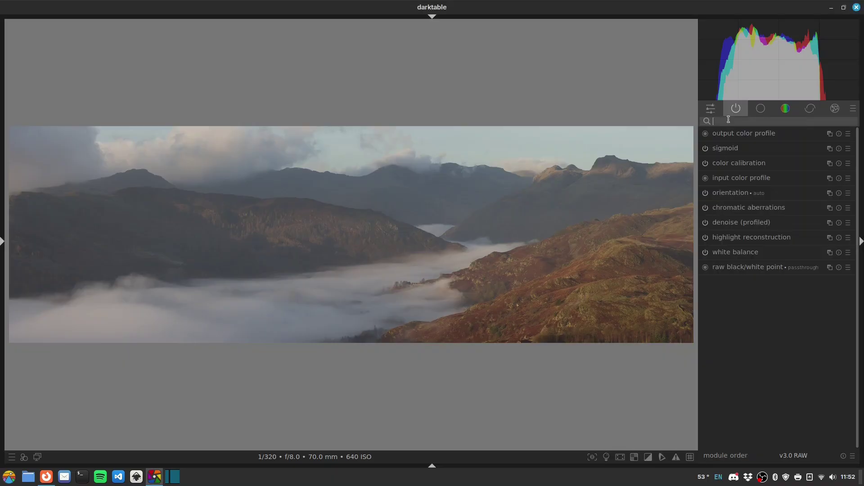
# Find the exposure module and enable it with its scene-referred default preset
pyautogui.click(726, 118)
pyautogui.write('exp')
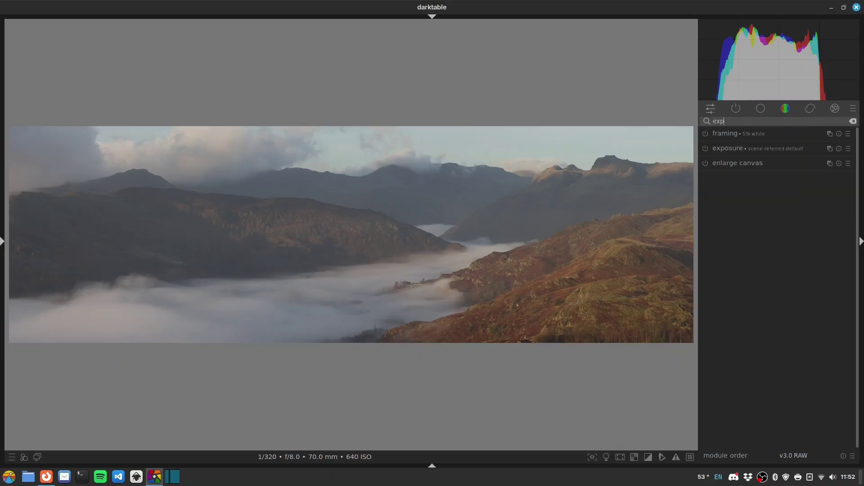
pyautogui.click(704, 147)
pyautogui.click(728, 148)
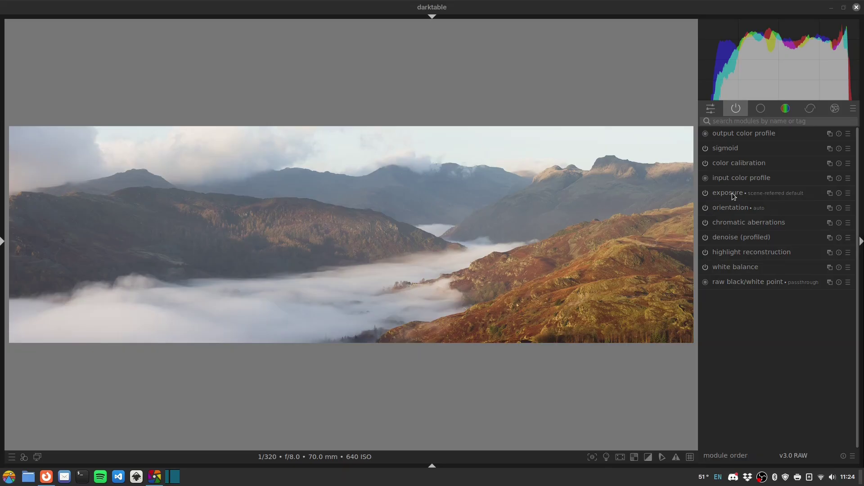
# Create a second exposure instance with a parametric mask limited to the bright sky and mist, using lower input thresholds 21.6 and 29.0
pyautogui.click(830, 194)
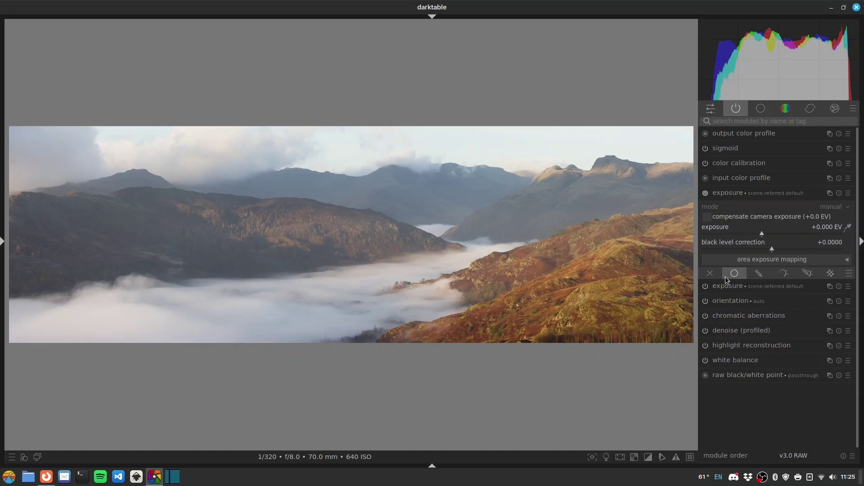
pyautogui.click(786, 275)
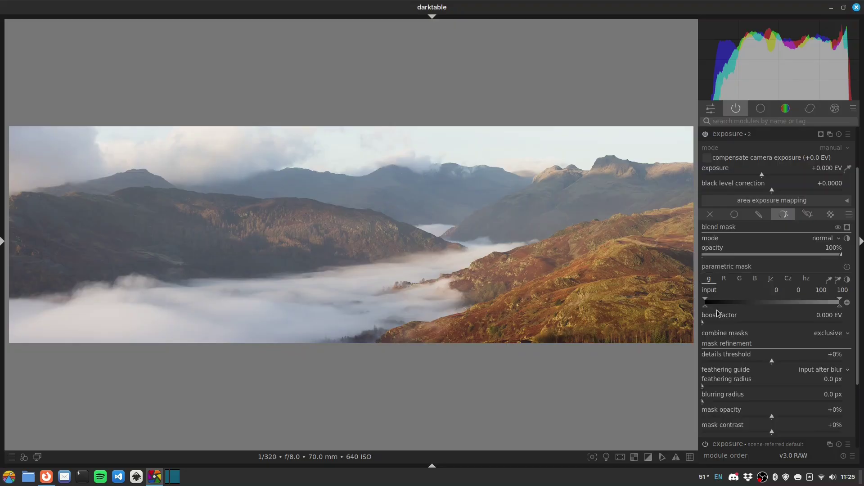
pyautogui.click(847, 230)
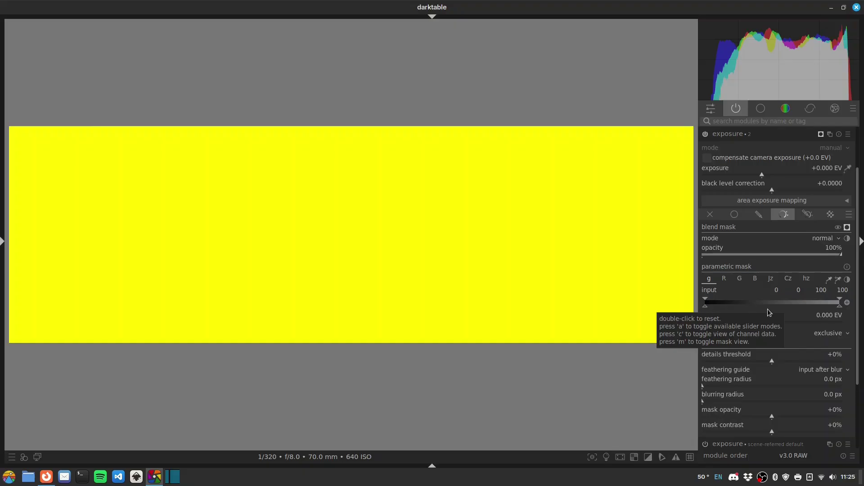
pyautogui.moveTo(706, 306)
pyautogui.mouseDown()
pyautogui.moveTo(745, 310)
pyautogui.moveTo(734, 308)
pyautogui.mouseUp()
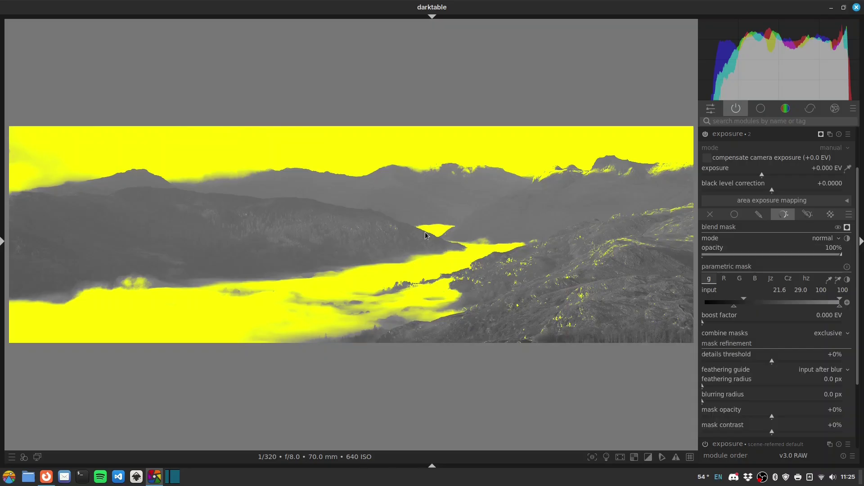
# Add a drawn gradient across the hills, tilt it slightly to confine the mask to the sky, and set the upper input threshold to 29.4
pyautogui.click(808, 215)
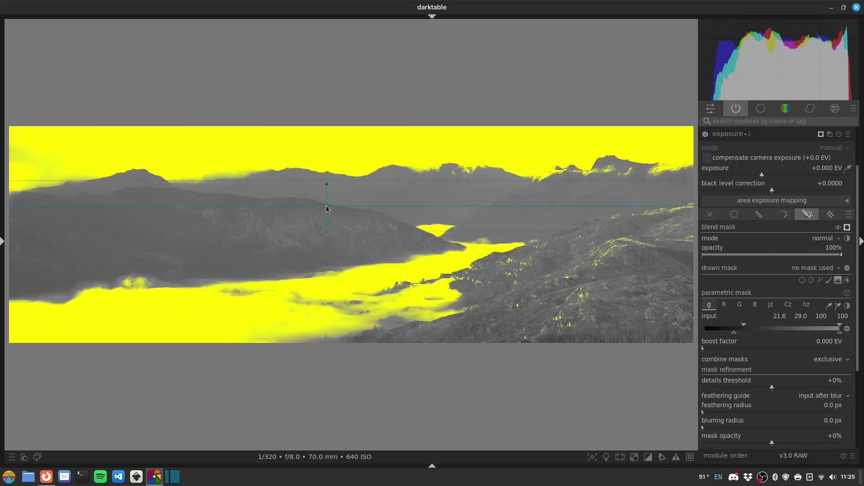
pyautogui.click(327, 207)
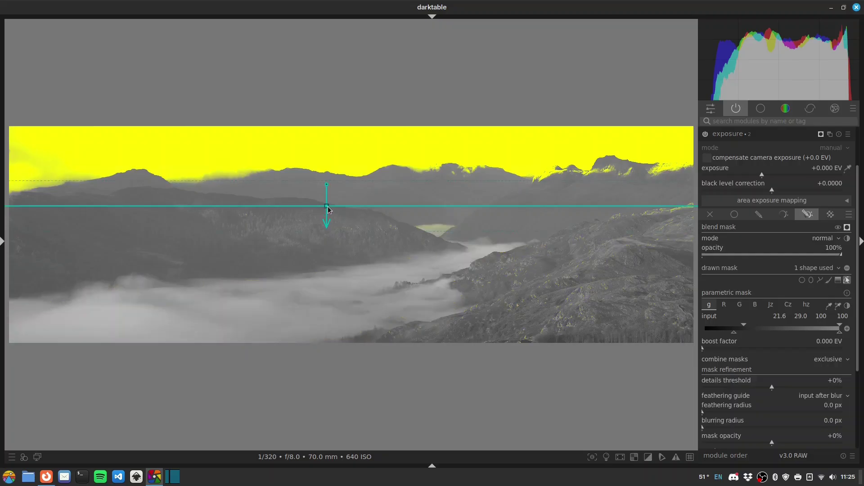
pyautogui.moveTo(327, 184); pyautogui.dragTo(327, 189)
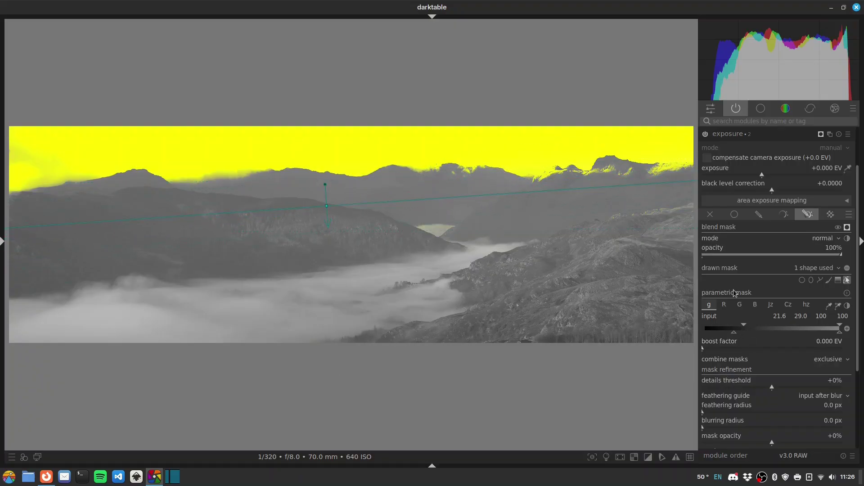
pyautogui.moveTo(745, 329)
pyautogui.mouseDown()
pyautogui.moveTo(768, 327)
pyautogui.moveTo(745, 327)
pyautogui.mouseUp()
# Set the masked sky's exposure to -0.238 EV and the mask's feathering radius to 81.2 px
pyautogui.moveTo(768, 172)
pyautogui.mouseDown()
pyautogui.moveTo(748, 174)
pyautogui.moveTo(755, 179)
pyautogui.mouseUp()
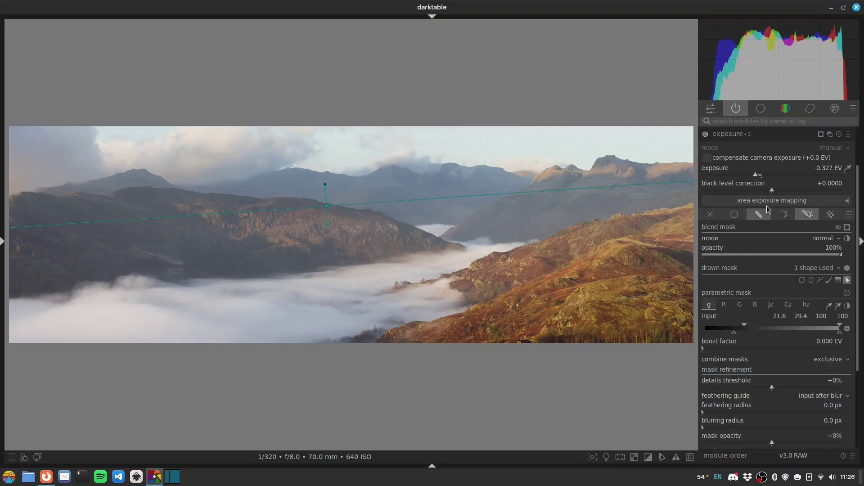
pyautogui.moveTo(757, 176); pyautogui.dragTo(741, 176)
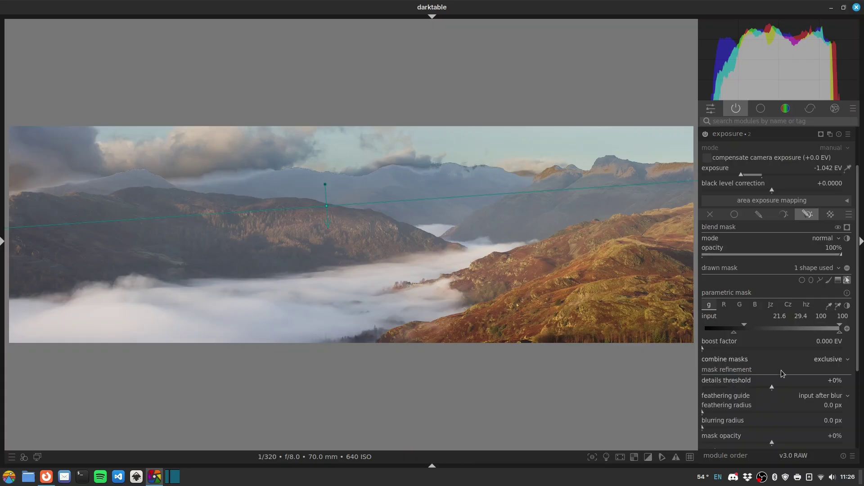
pyautogui.moveTo(705, 412); pyautogui.dragTo(747, 411)
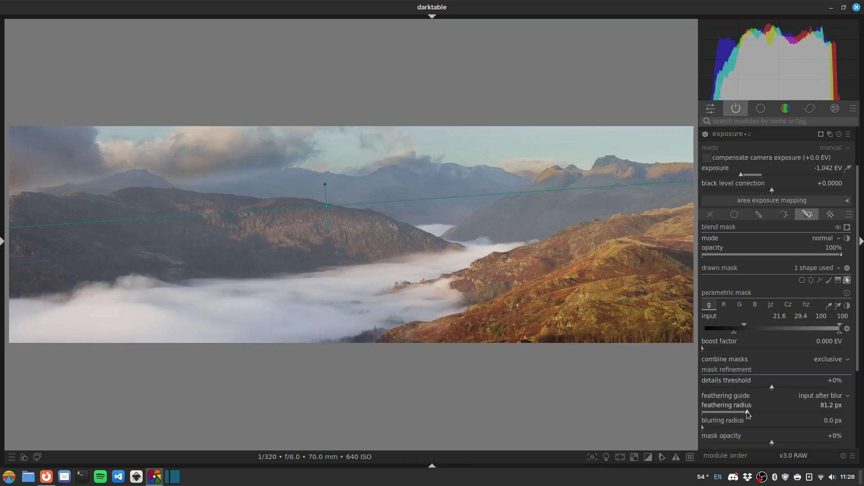
pyautogui.moveTo(741, 174); pyautogui.dragTo(756, 174)
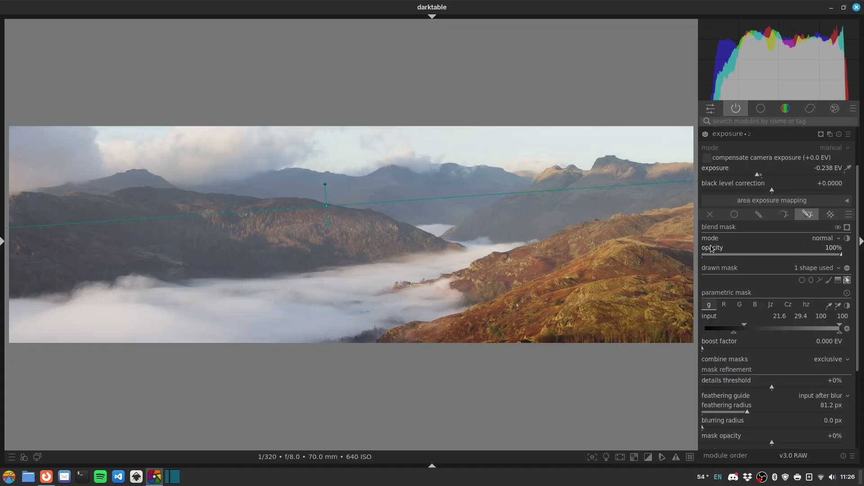
# Set the second exposure instance's blend mode to multiply at 44% opacity and compare the sky with and without it
pyautogui.click(819, 243)
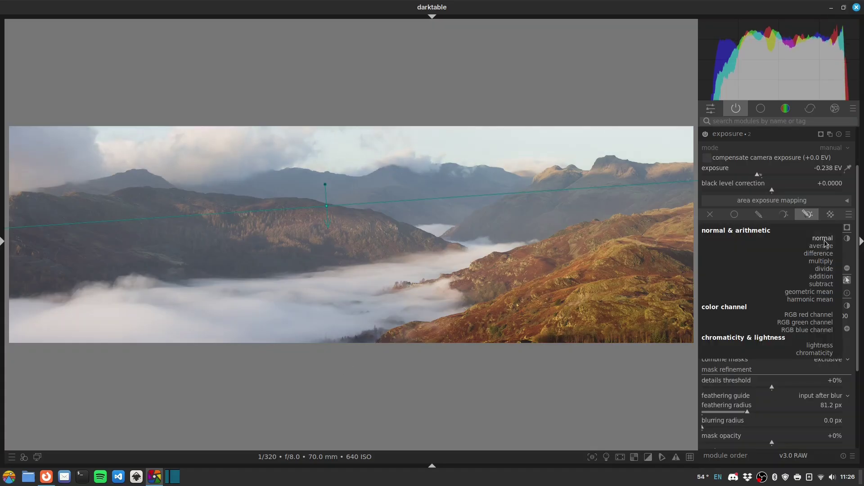
pyautogui.click(826, 264)
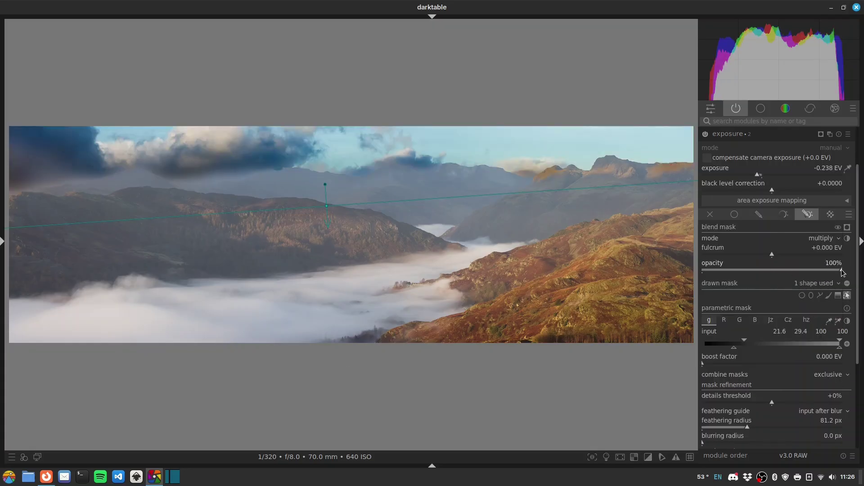
pyautogui.moveTo(843, 273); pyautogui.dragTo(763, 266)
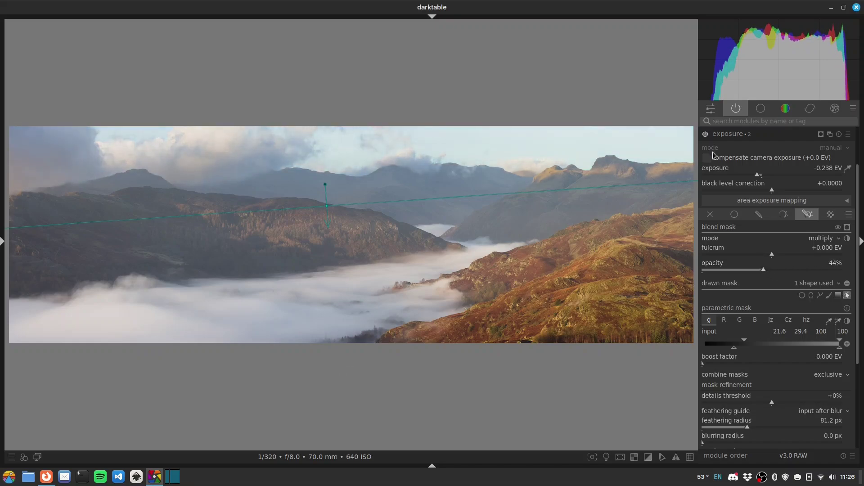
pyautogui.click(706, 134)
pyautogui.click(706, 134)
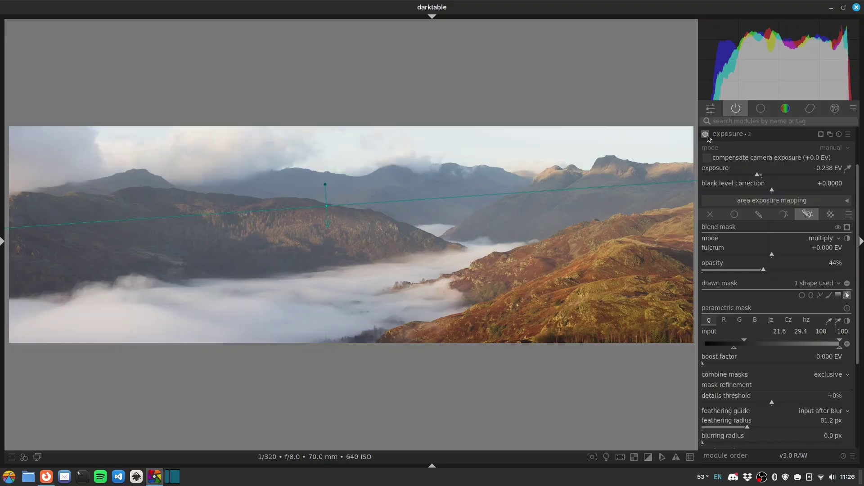
pyautogui.click(706, 135)
pyautogui.click(705, 135)
pyautogui.click(706, 134)
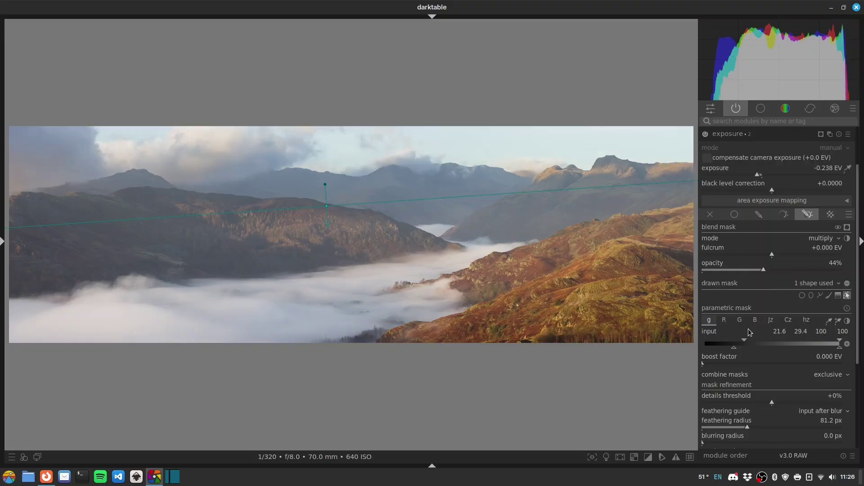
# Widen the sky mask's lower parametric transition to 19.2 and 31.0 and compare the image with and without the adjustment
pyautogui.moveTo(743, 345)
pyautogui.mouseDown()
pyautogui.moveTo(756, 344)
pyautogui.moveTo(730, 350)
pyautogui.moveTo(761, 343)
pyautogui.moveTo(747, 344)
pyautogui.mouseUp()
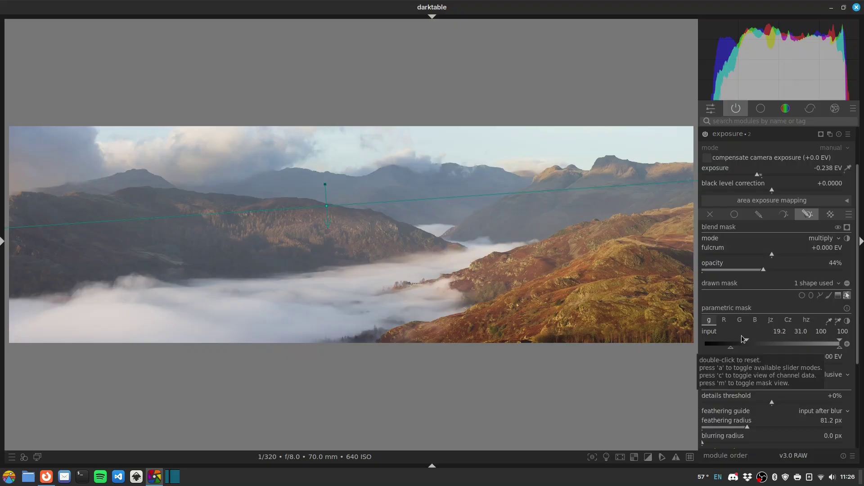
pyautogui.click(705, 134)
pyautogui.click(705, 135)
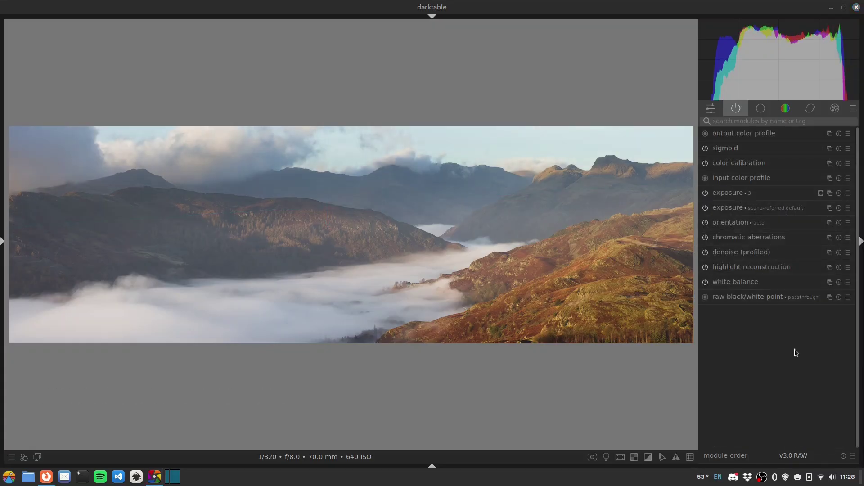
# Search the modules for rgb and enable the color balance rgb module with its master controls open
pyautogui.click(730, 122)
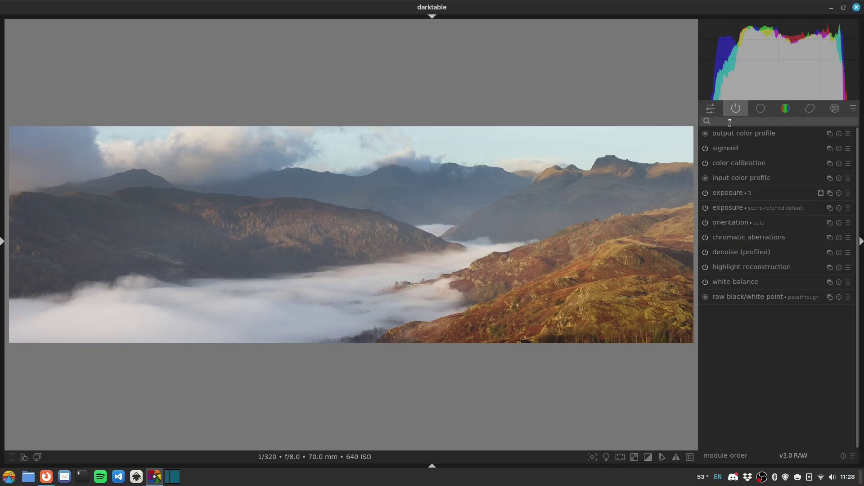
pyautogui.write('rgb')
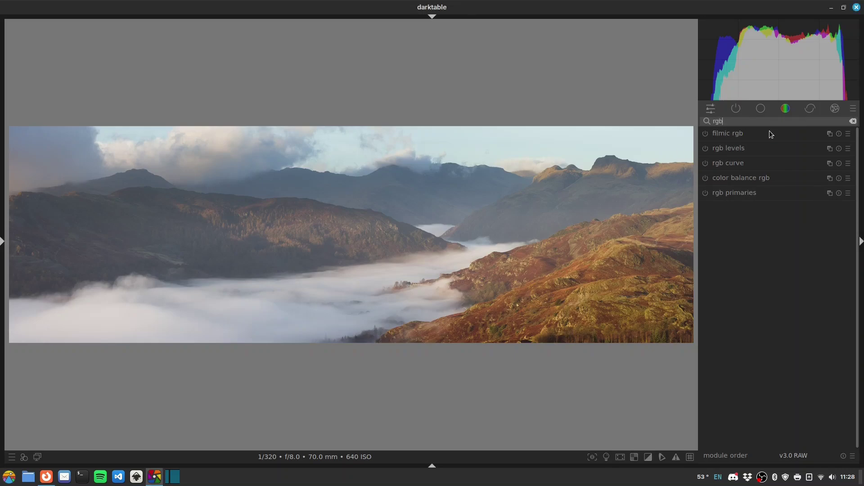
pyautogui.click(730, 177)
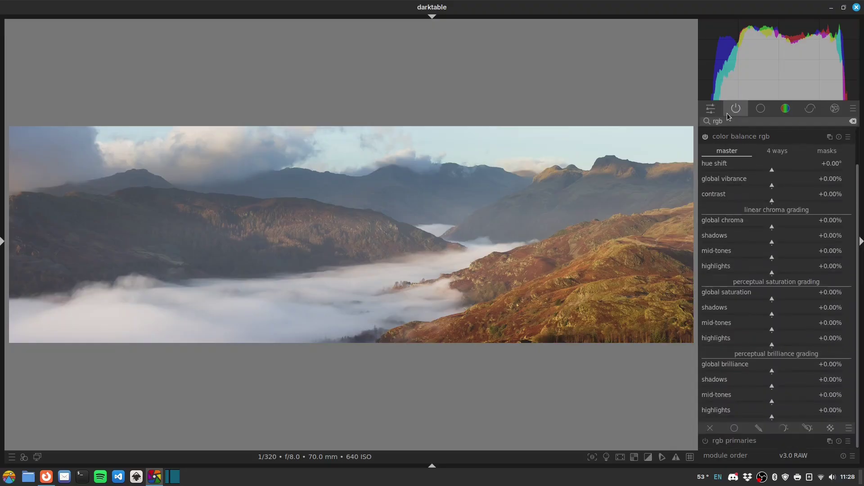
# Set the color balance rgb module's global vibrance to +13.89% and contrast to +35.53%
pyautogui.moveTo(770, 189); pyautogui.dragTo(793, 183)
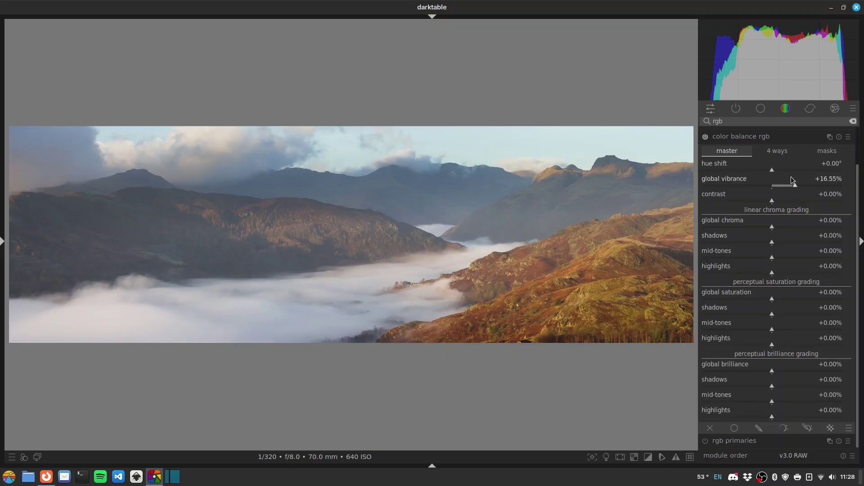
pyautogui.moveTo(793, 186); pyautogui.dragTo(821, 200)
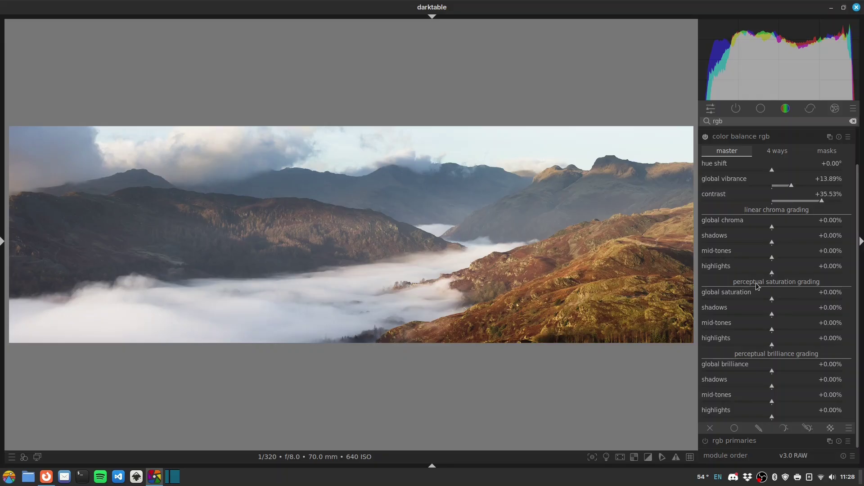
# Set perceptual saturation to +9.07% shadows, +5.27% mid-tones and +2.06% highlights, and perceptual brilliance to -11.76% shadows, +12.61% mid-tones and -11.76% highlights
pyautogui.moveTo(772, 314); pyautogui.dragTo(773, 345)
pyautogui.moveTo(773, 386); pyautogui.dragTo(764, 419)
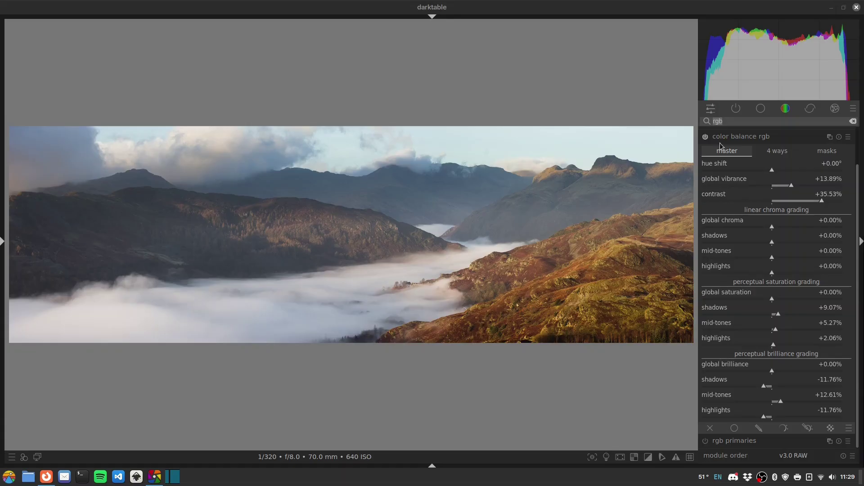
# Search the modules for rgb pri and enable the rgb primaries module with its controls open
pyautogui.click(744, 121)
pyautogui.moveTo(743, 121); pyautogui.dragTo(691, 124)
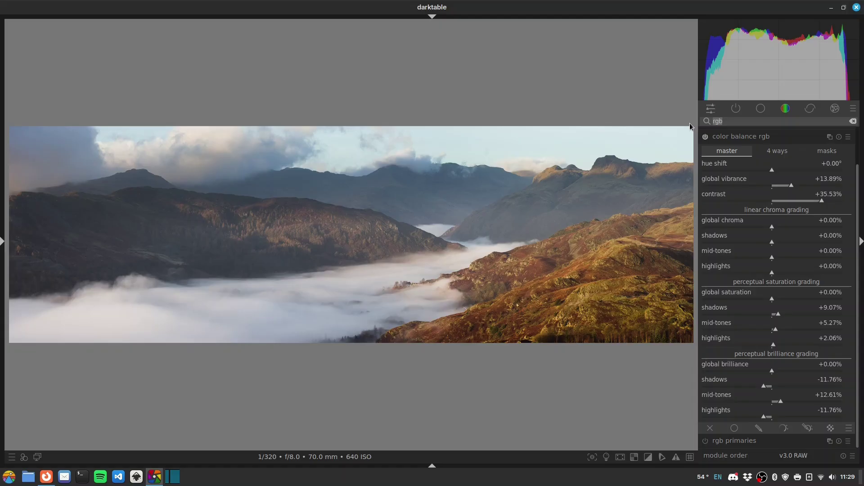
pyautogui.press('Right')
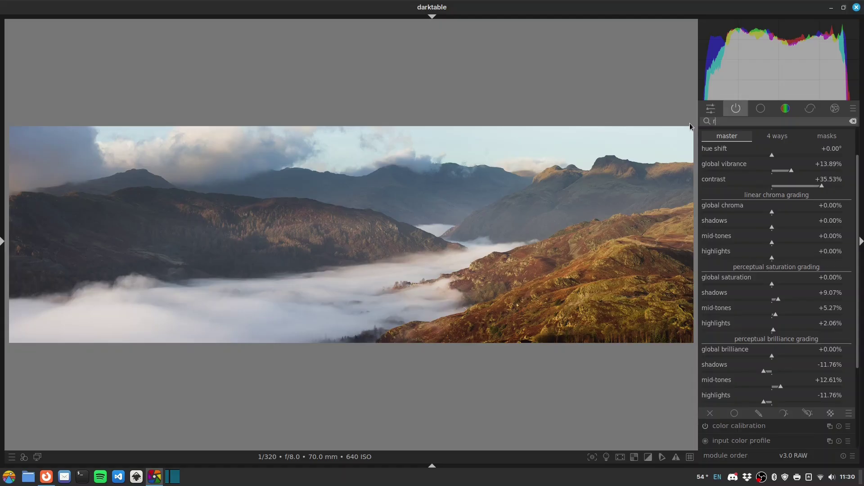
pyautogui.write('pri')
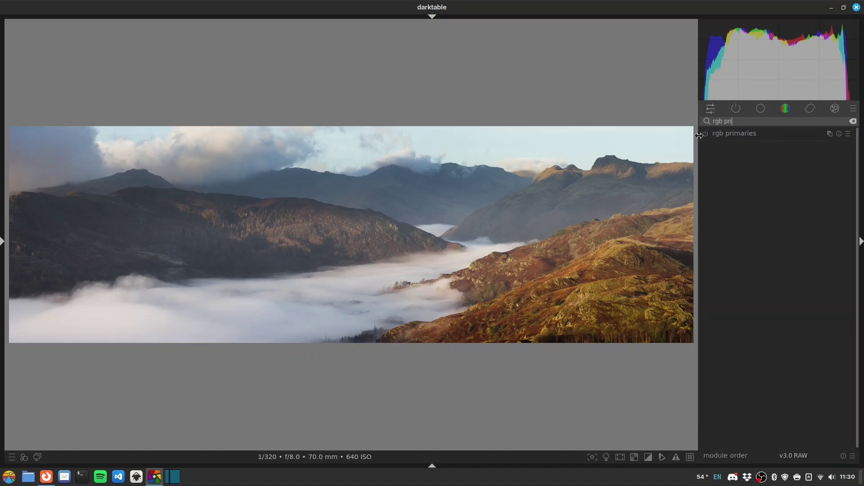
pyautogui.click(733, 132)
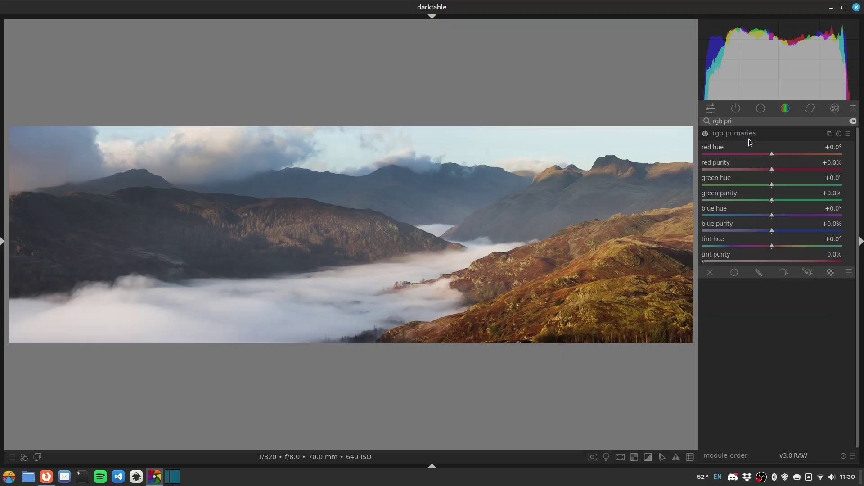
pyautogui.moveTo(749, 140)
# Set the red primary's hue to -3.6° and purity to -18.3%, and the green primary's hue to +3.2°
pyautogui.moveTo(771, 152)
pyautogui.mouseDown()
pyautogui.moveTo(759, 150)
pyautogui.moveTo(747, 168)
pyautogui.mouseUp()
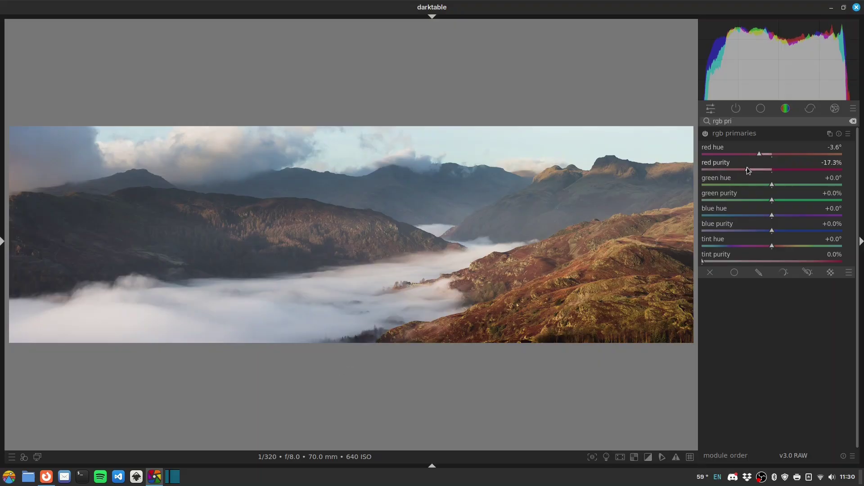
pyautogui.scroll(-1, 747, 167)
pyautogui.click(775, 184)
pyautogui.moveTo(784, 185); pyautogui.dragTo(783, 184)
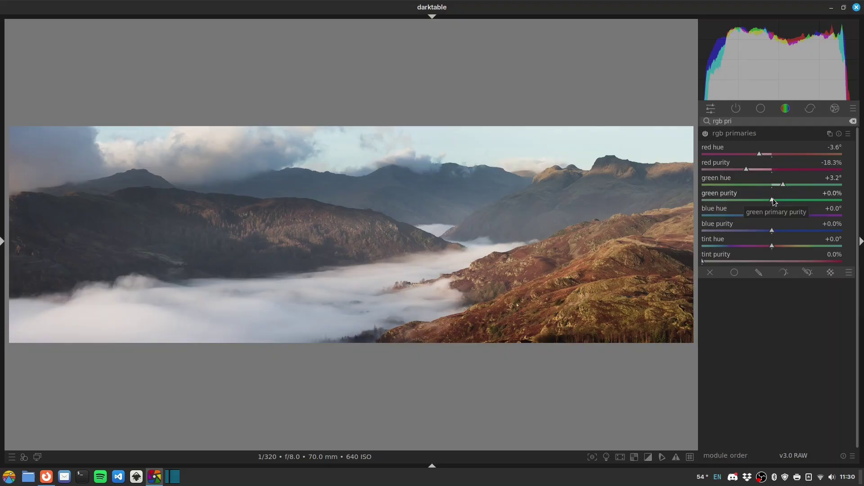
# Set the green primary's purity to -4.1%, and the blue primary's hue to -2.2° and purity to -12.1%
pyautogui.moveTo(774, 202)
pyautogui.mouseDown()
pyautogui.moveTo(767, 216)
pyautogui.moveTo(690, 215)
pyautogui.mouseUp()
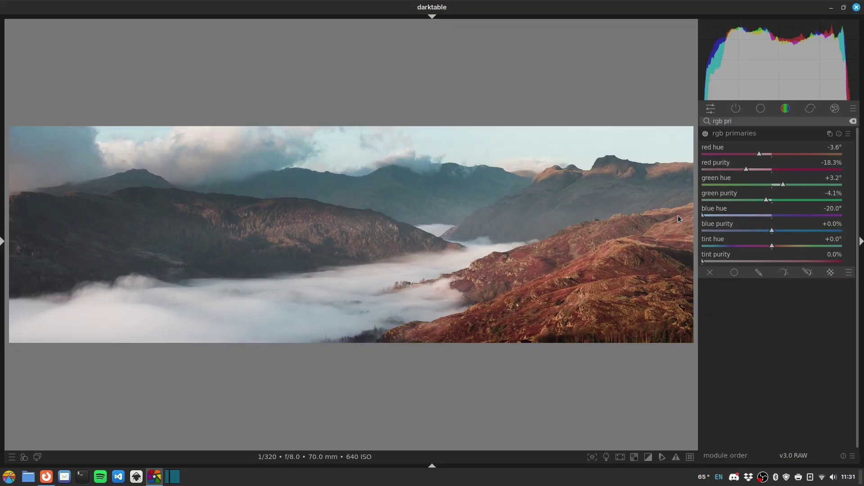
pyautogui.moveTo(720, 215); pyautogui.dragTo(764, 215)
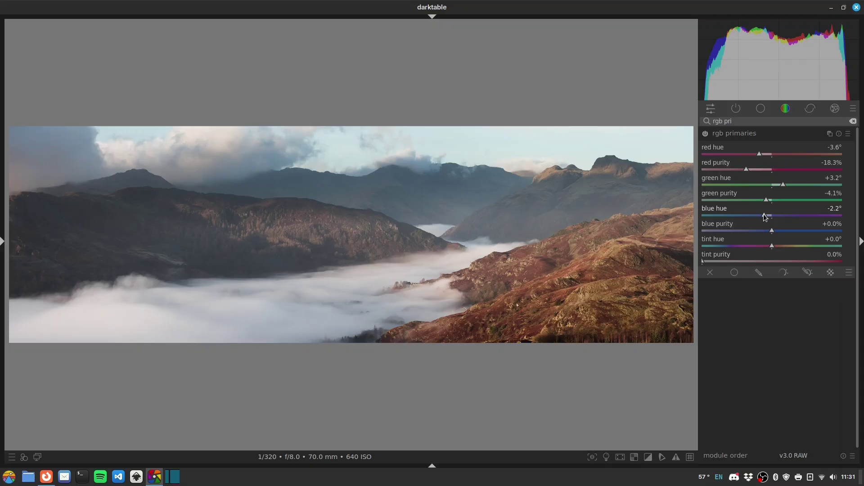
pyautogui.moveTo(770, 231); pyautogui.dragTo(755, 231)
# Compare the image with and without the rgb primaries adjustment, and collapse the module with it enabled
pyautogui.click(705, 134)
pyautogui.click(726, 132)
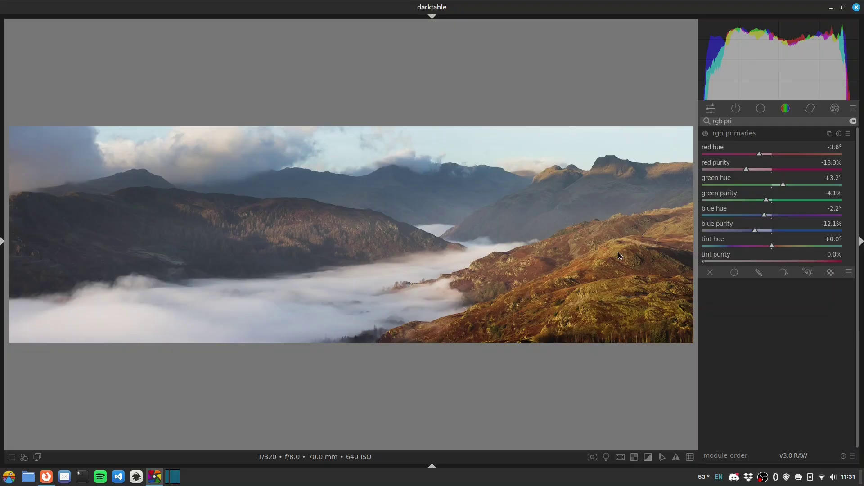
pyautogui.click(703, 135)
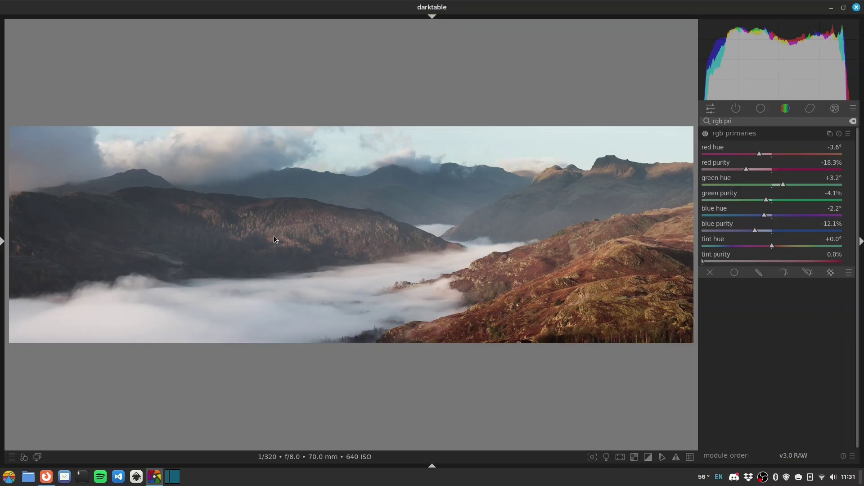
pyautogui.click(738, 133)
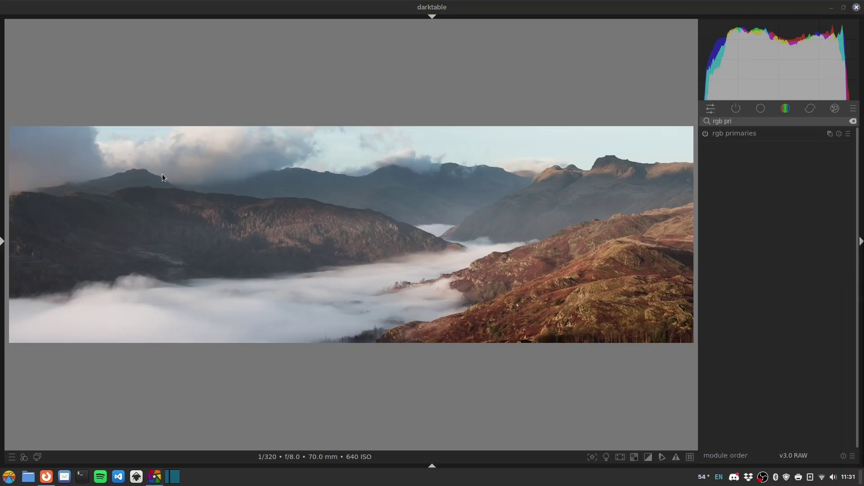
# Search the modules for haze and enable the haze removal module with its controls open
pyautogui.tripleClick(728, 122)
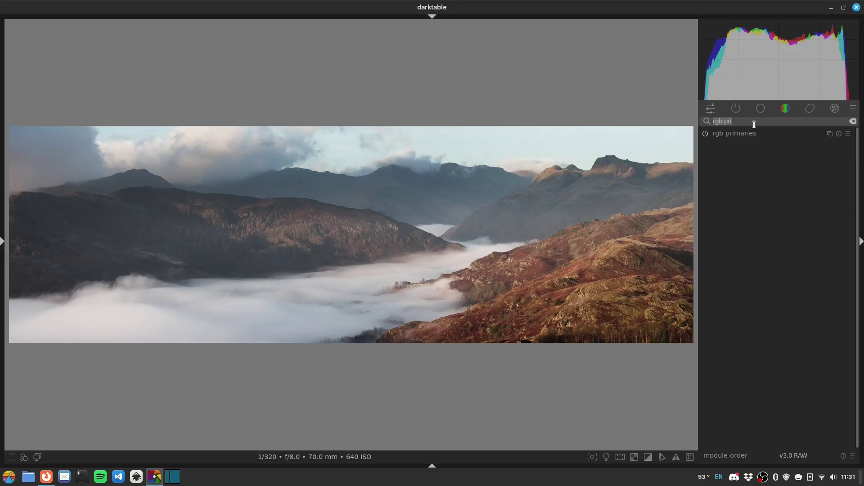
pyautogui.write('haze')
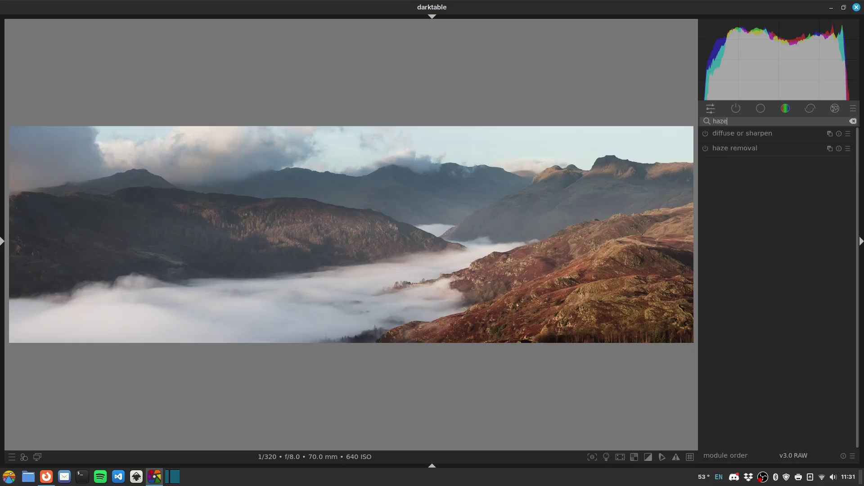
pyautogui.click(705, 149)
pyautogui.click(739, 147)
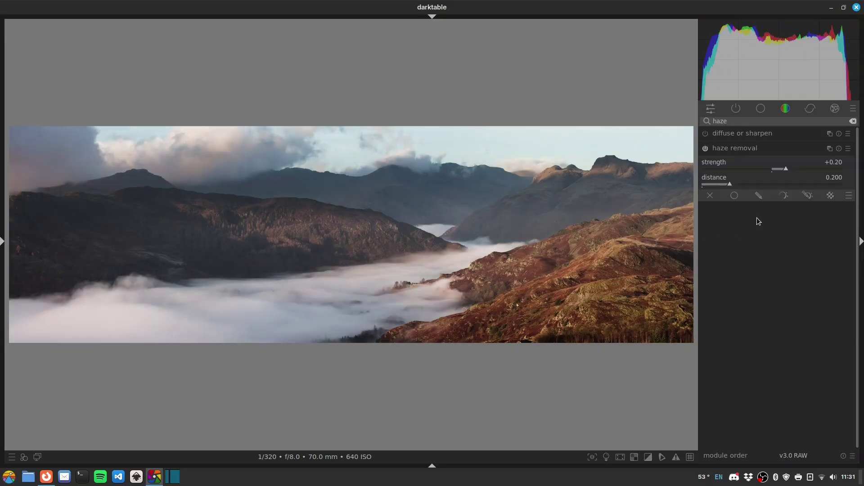
# Set the haze removal strength to +0.10, compare the image with and without it, and collapse the module
pyautogui.click(785, 169)
pyautogui.moveTo(785, 169); pyautogui.dragTo(779, 170)
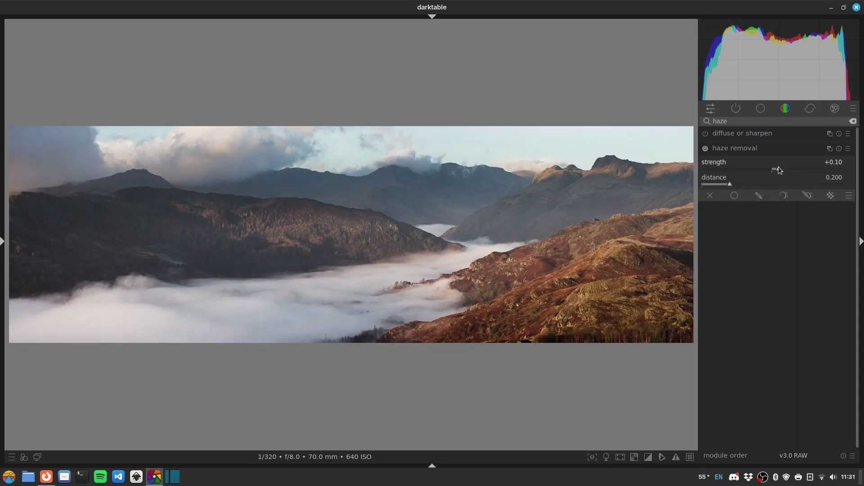
pyautogui.click(705, 148)
pyautogui.click(705, 148)
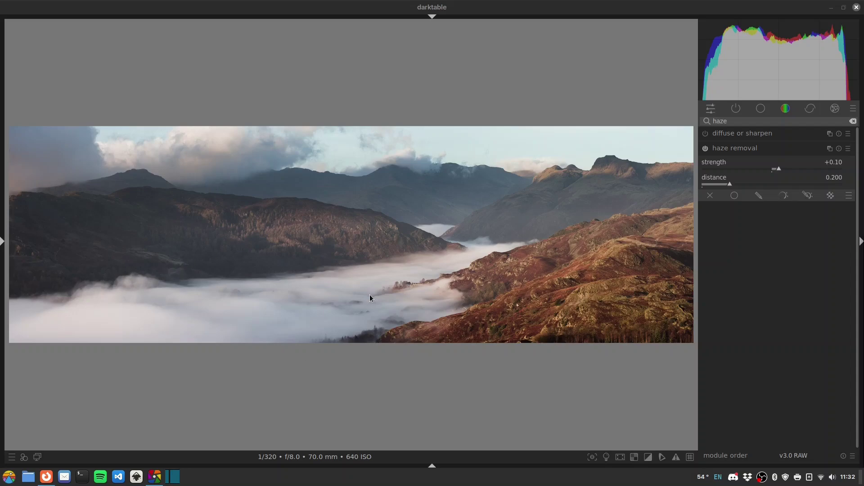
pyautogui.click(726, 148)
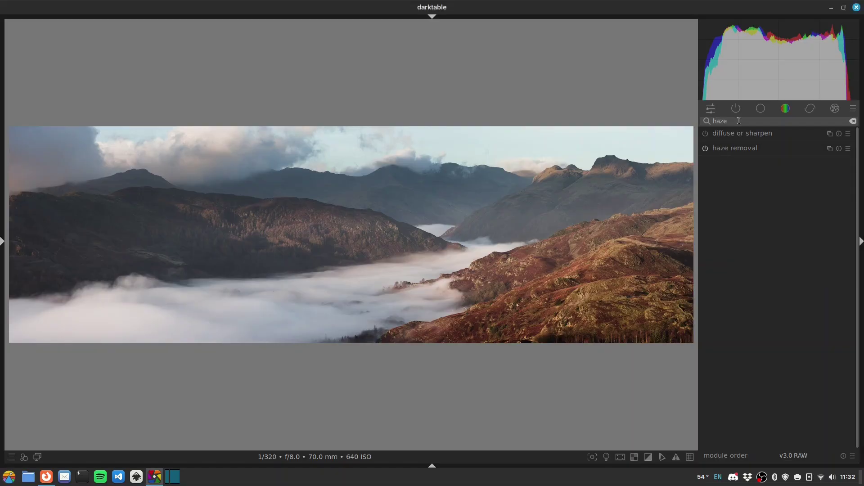
# Search the modules for lowpass, enable the lowpass module and set its blur radius to 24
pyautogui.doubleClick(740, 120)
pyautogui.write('lowpass')
pyautogui.click(706, 135)
pyautogui.click(733, 133)
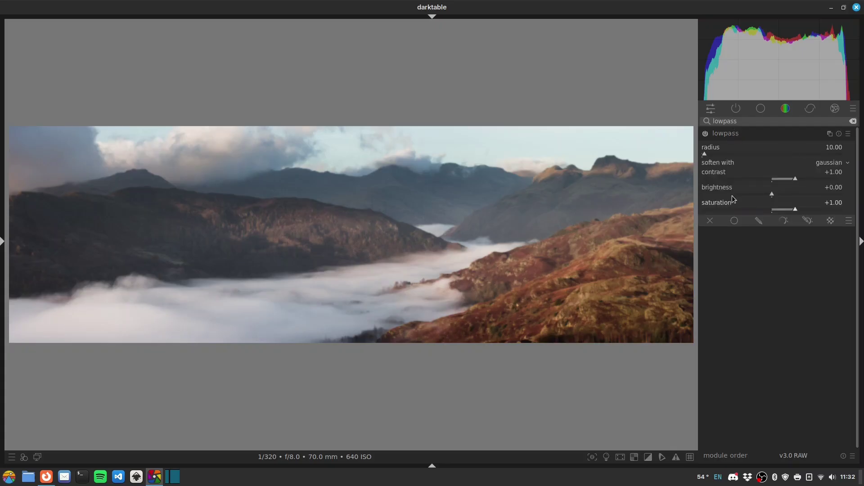
pyautogui.rightClick(821, 152)
pyautogui.write('24')
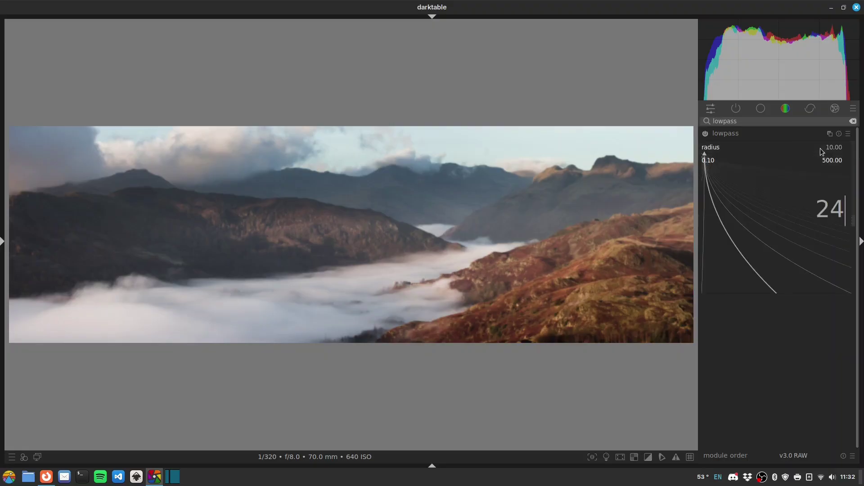
pyautogui.press('Return')
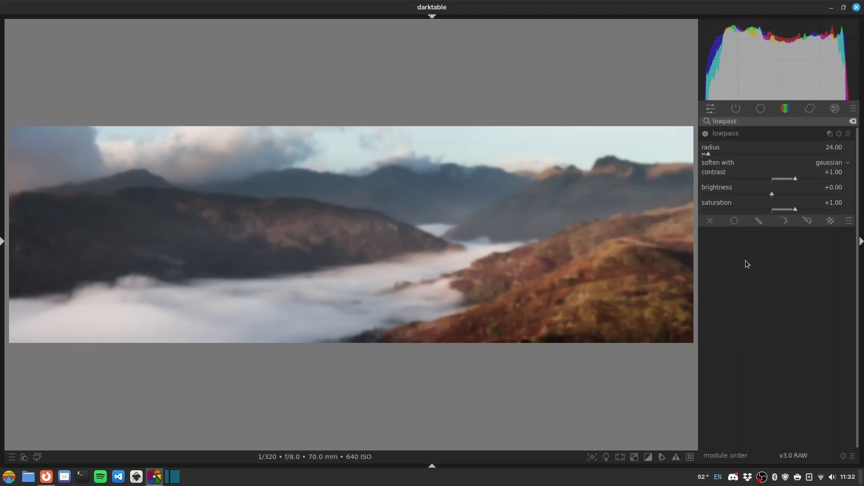
# Give the lowpass module a parametric mask and blend it in softlight mode at 60% opacity
pyautogui.click(783, 222)
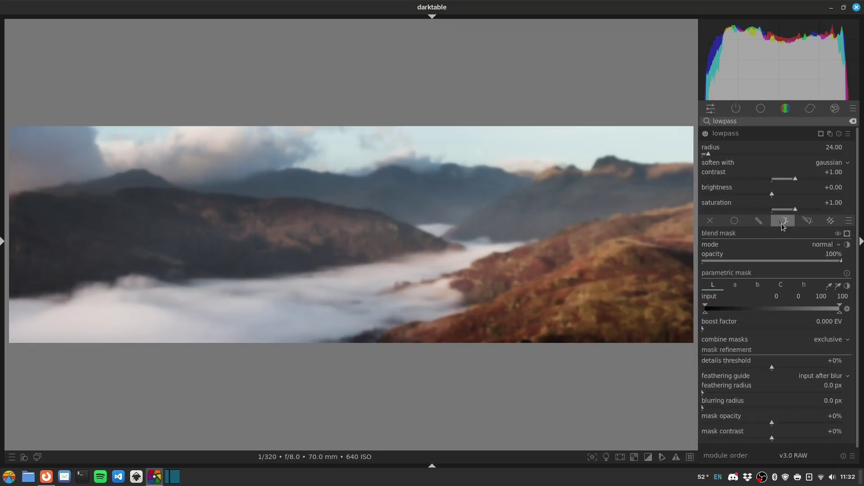
pyautogui.click(819, 246)
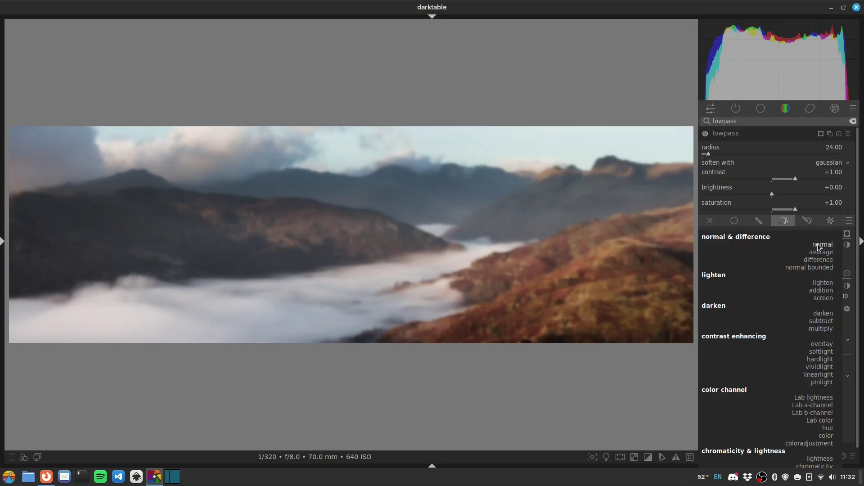
pyautogui.click(822, 352)
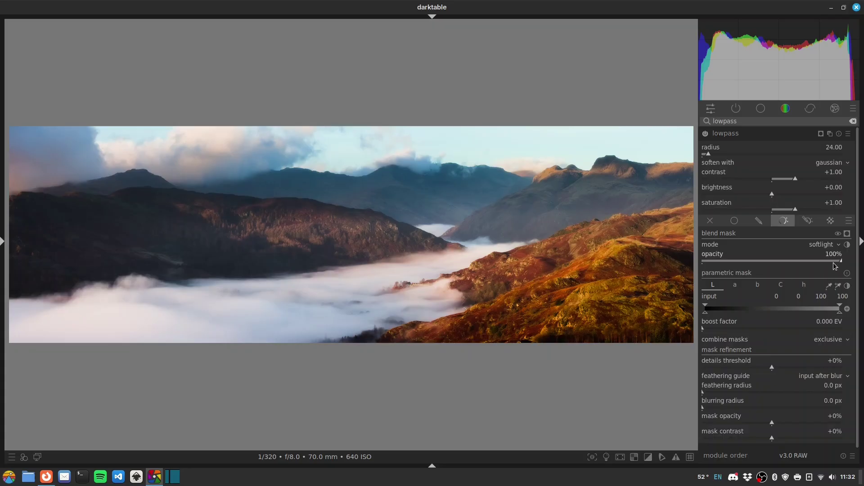
pyautogui.scroll(-3, 822, 264)
pyautogui.moveTo(821, 264); pyautogui.dragTo(786, 264)
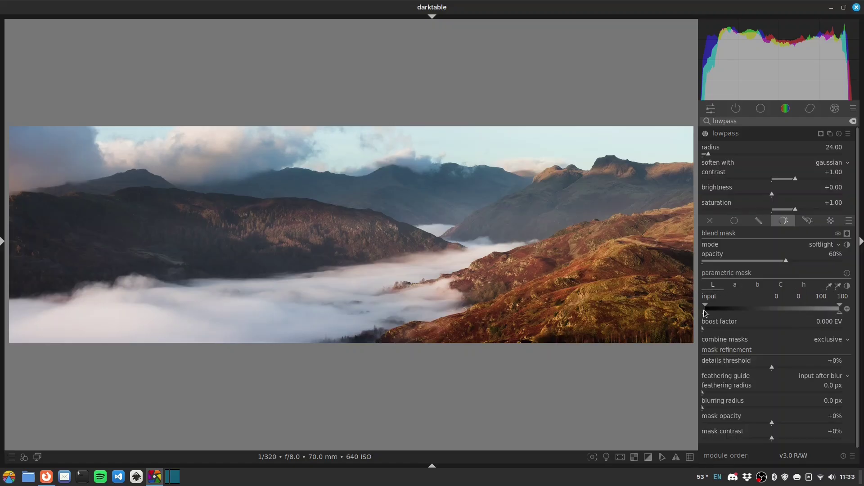
# With the mask displayed, limit the lowpass to lightness above 47.0 and 54.0 and feather the mask by 40.2 px
pyautogui.click(847, 234)
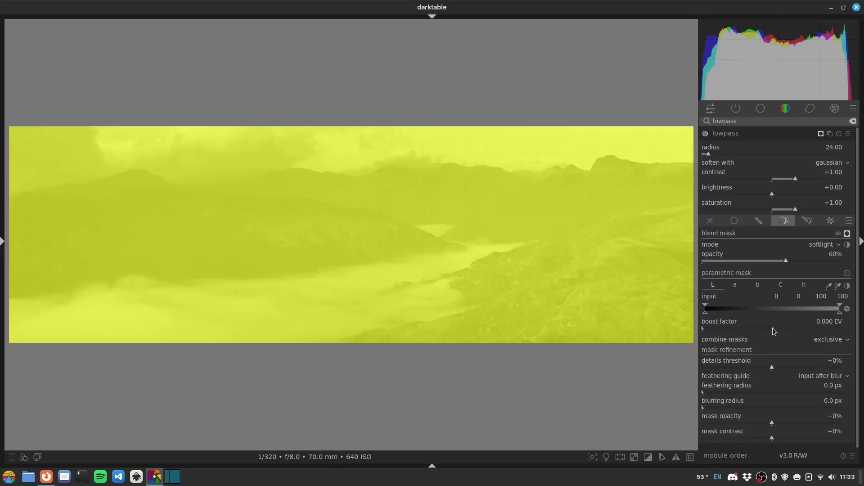
pyautogui.moveTo(706, 315)
pyautogui.mouseDown()
pyautogui.moveTo(769, 317)
pyautogui.moveTo(778, 307)
pyautogui.mouseUp()
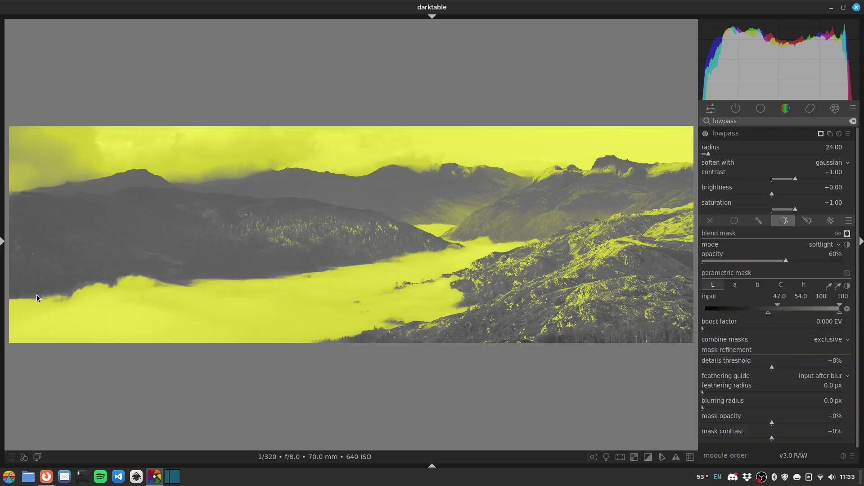
pyautogui.moveTo(703, 392); pyautogui.dragTo(724, 391)
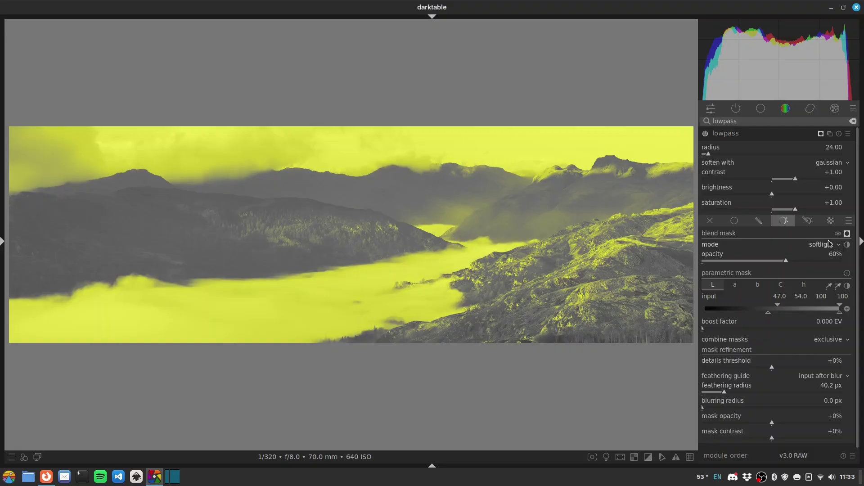
pyautogui.click(847, 234)
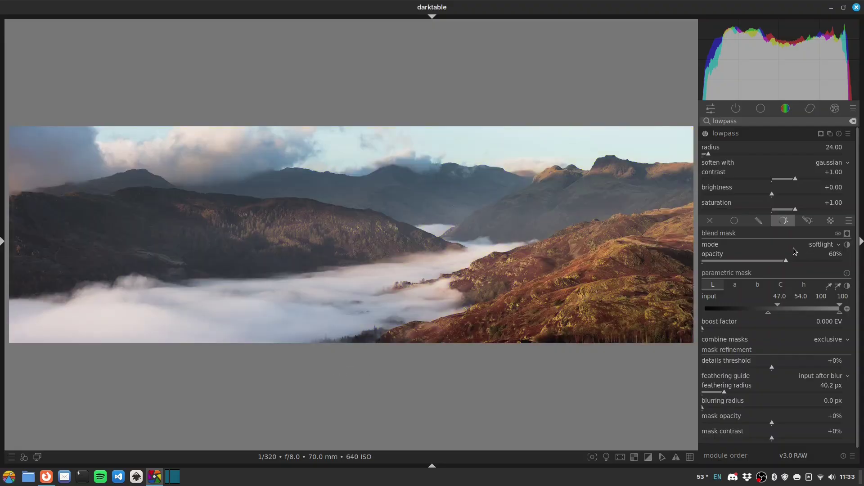
# Raise the lowpass blend opacity to 75% and compare the image with and without the module
pyautogui.click(705, 134)
pyautogui.moveTo(786, 260); pyautogui.dragTo(806, 261)
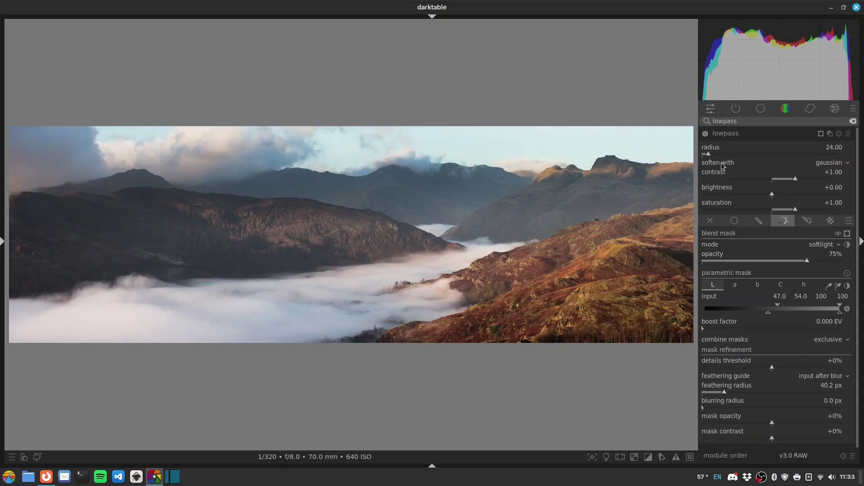
pyautogui.click(705, 134)
pyautogui.click(705, 134)
pyautogui.click(706, 133)
pyautogui.click(705, 134)
pyautogui.click(705, 134)
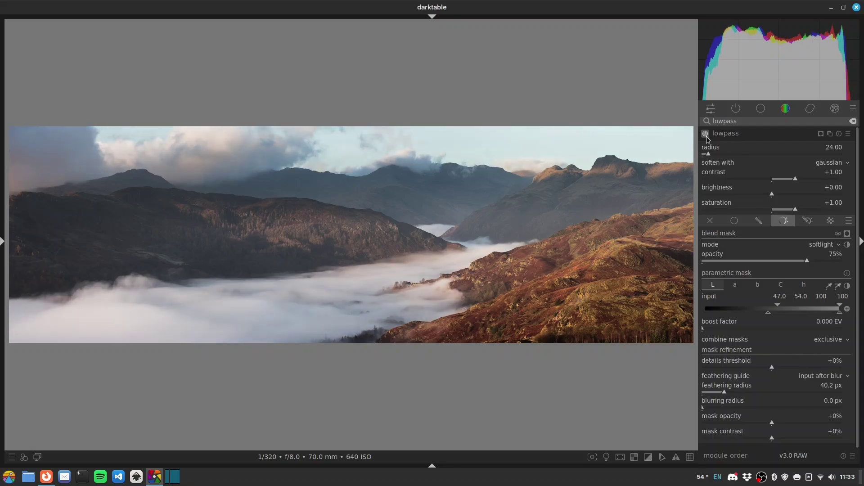
pyautogui.click(706, 134)
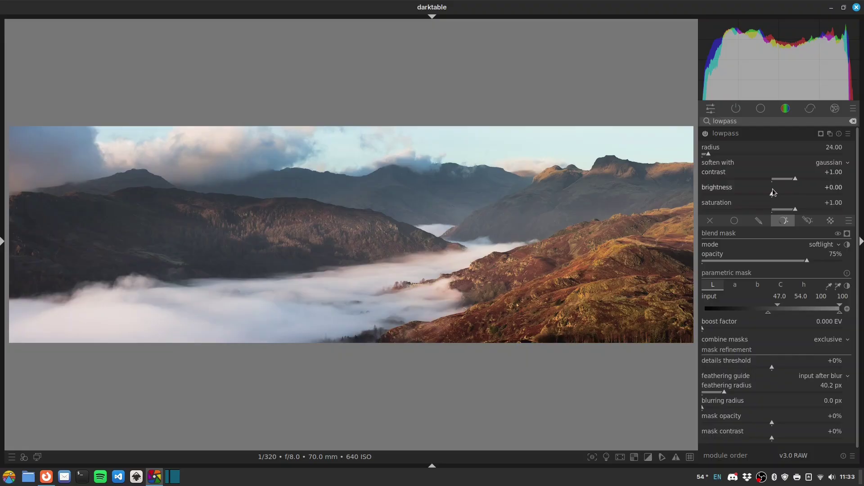
# Set the lowpass brightness to +0.20 and saturation to +2.03
pyautogui.moveTo(773, 192); pyautogui.dragTo(821, 209)
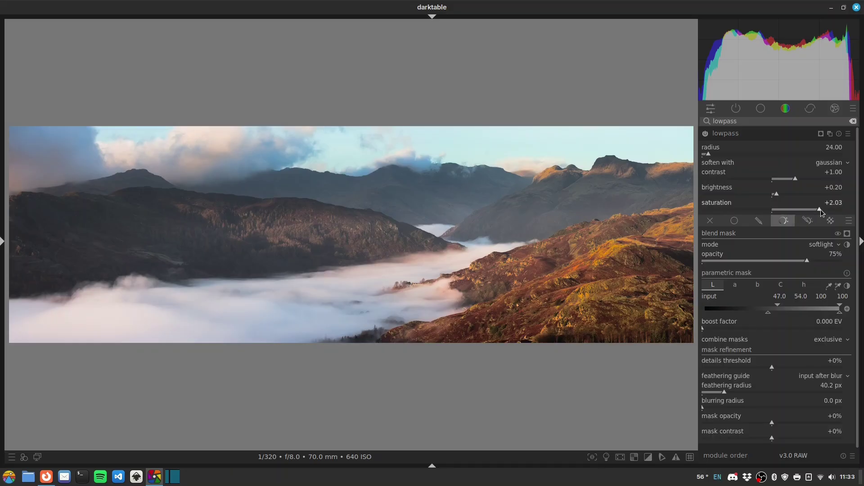
# Reduce the lowpass saturation to +1.20 and compare the image with and without the module
pyautogui.moveTo(820, 209); pyautogui.dragTo(800, 209)
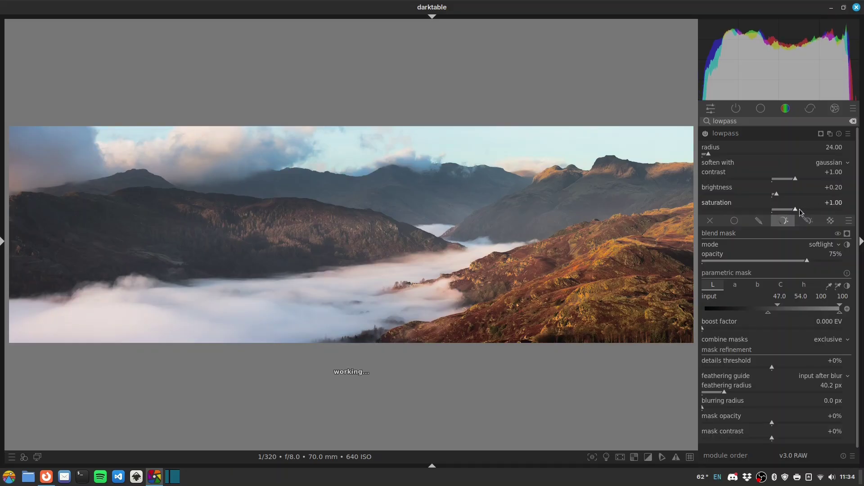
pyautogui.click(795, 208)
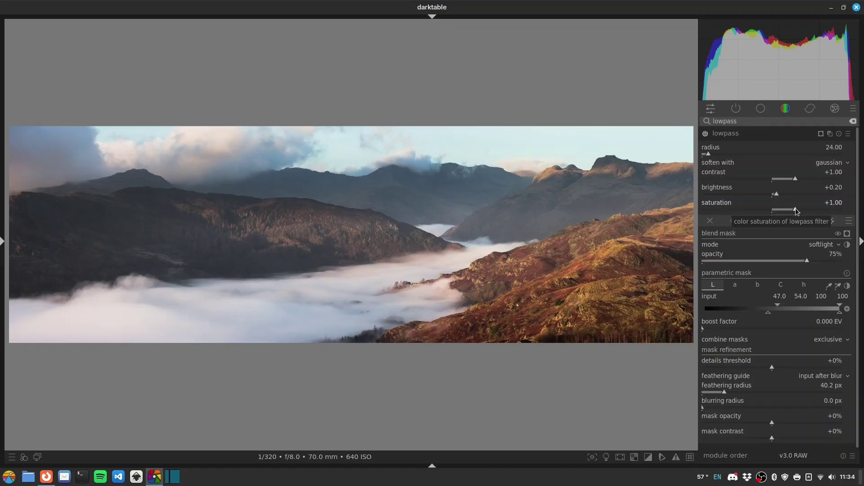
pyautogui.click(799, 208)
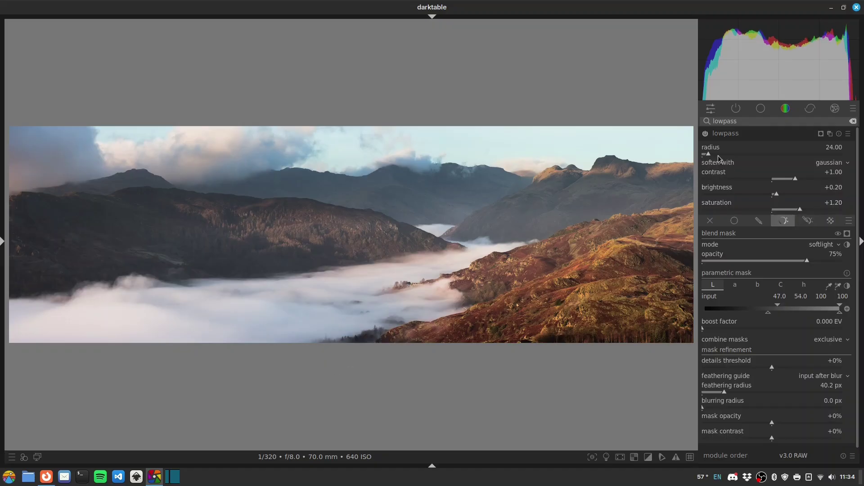
pyautogui.click(707, 134)
pyautogui.click(707, 134)
pyautogui.click(705, 134)
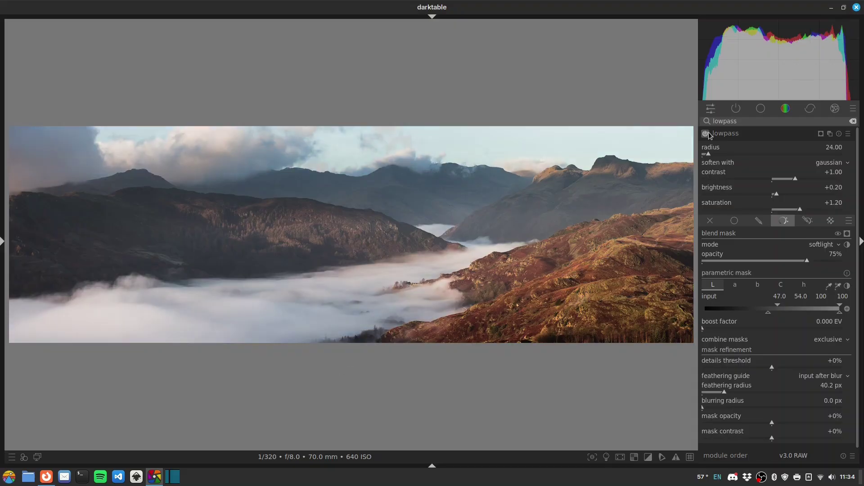
pyautogui.click(705, 133)
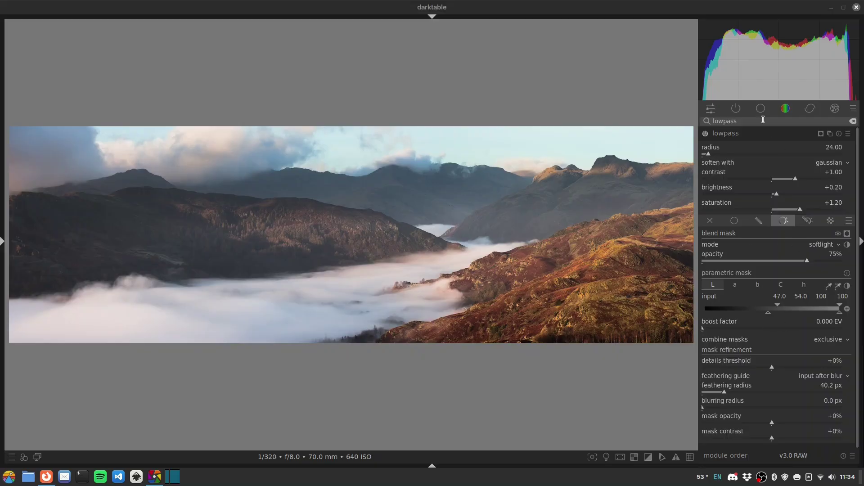
# Add another exposure instance after the masked exposure and give it a drawn elliptical mask placed over the misty valley
pyautogui.click(743, 115)
pyautogui.click(734, 178)
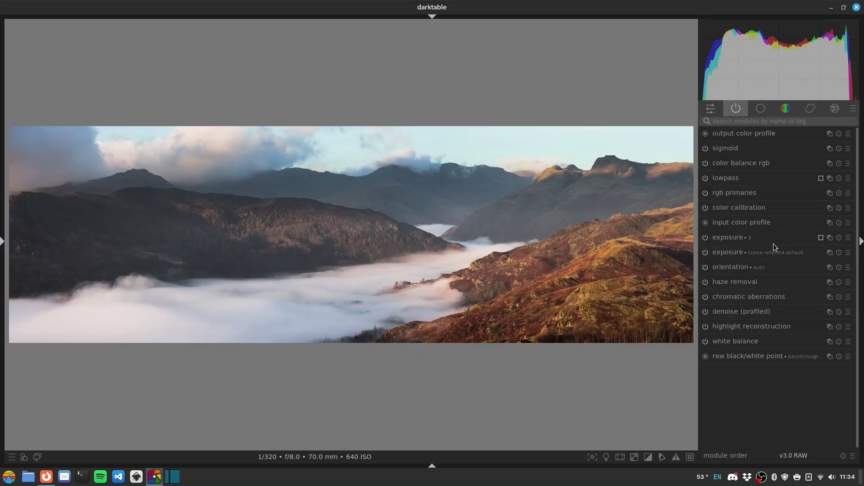
pyautogui.click(829, 238)
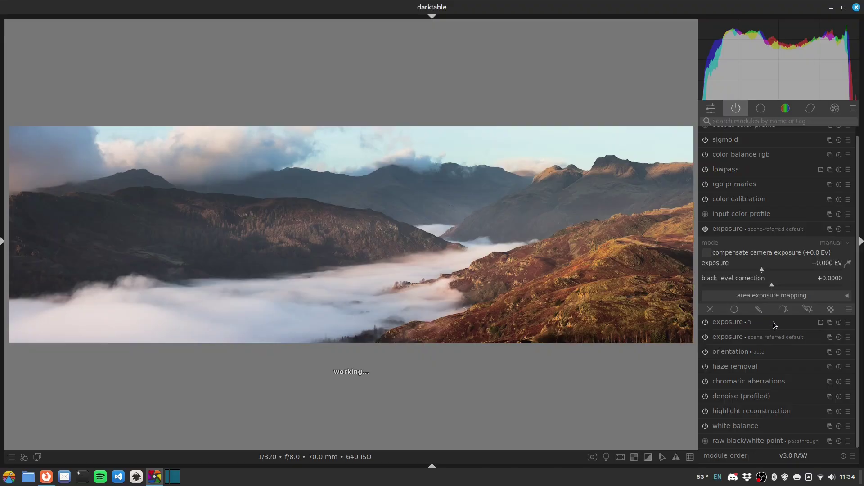
pyautogui.click(758, 310)
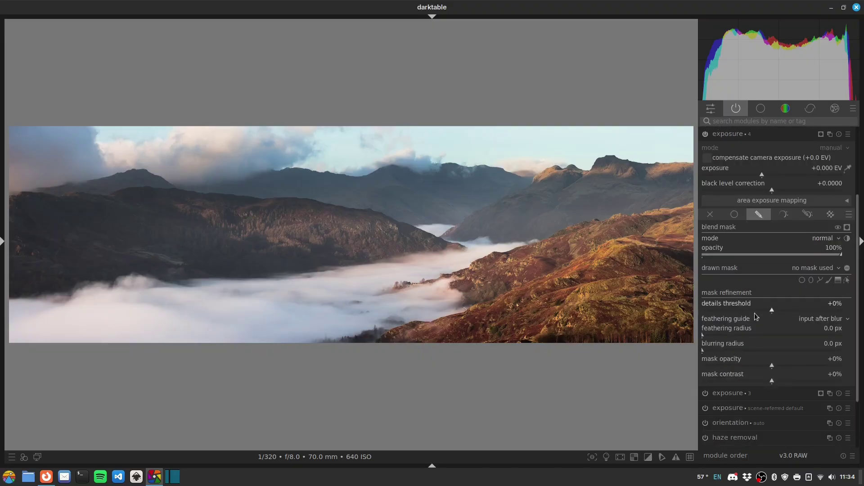
pyautogui.click(810, 280)
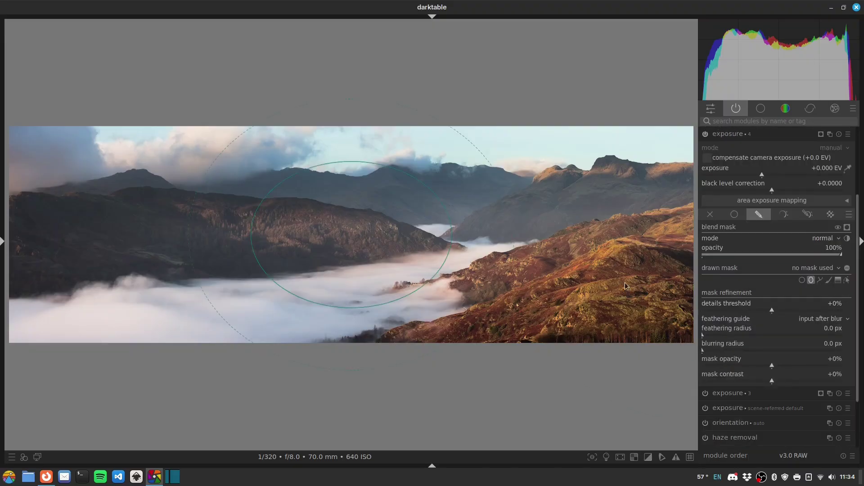
pyautogui.click(489, 223)
# Stretch the ellipse mask horizontally across the valley and peaks, adjusting its height and centre to surround the bright area
pyautogui.moveTo(391, 225); pyautogui.dragTo(282, 223)
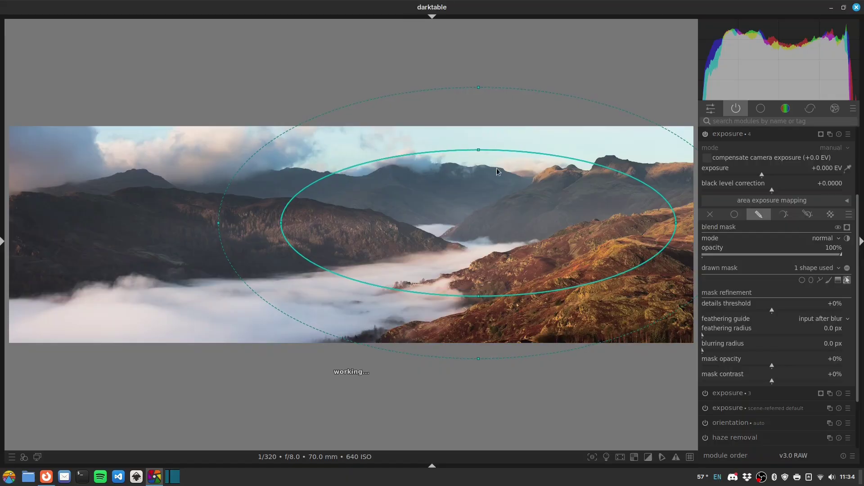
pyautogui.moveTo(478, 149); pyautogui.dragTo(478, 140)
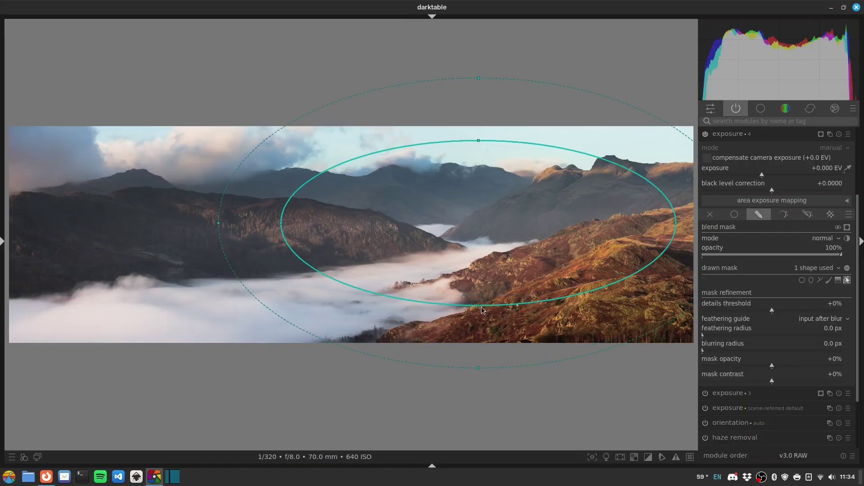
pyautogui.moveTo(486, 291); pyautogui.dragTo(473, 298)
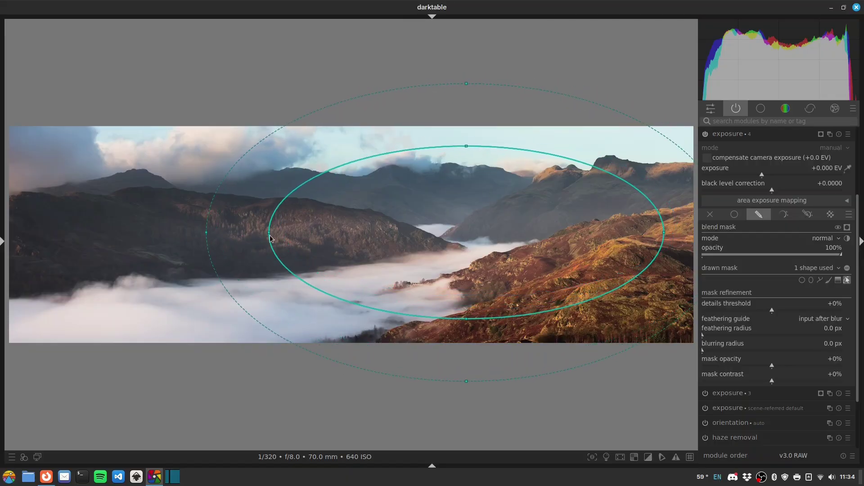
pyautogui.moveTo(271, 233); pyautogui.dragTo(235, 233)
pyautogui.scroll(-2, 449, 245)
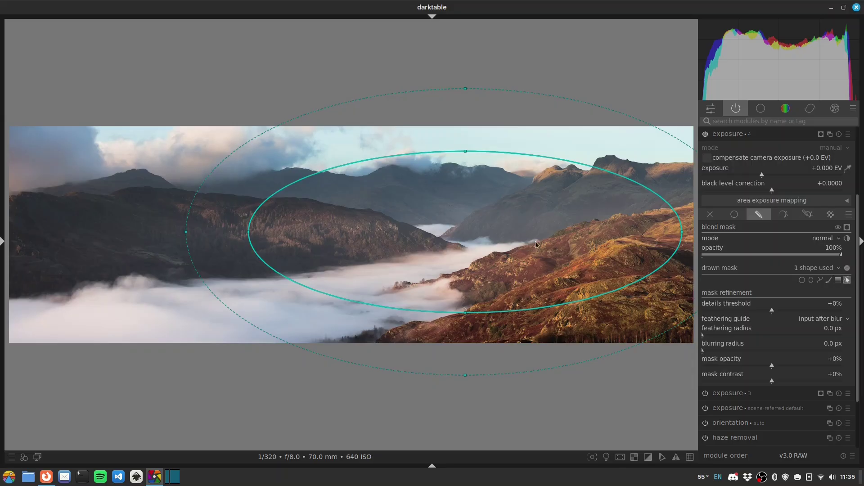
# Invert the drawn mask while checking its overlay, and darken the area outside the ellipse to -0.345 EV
pyautogui.click(847, 227)
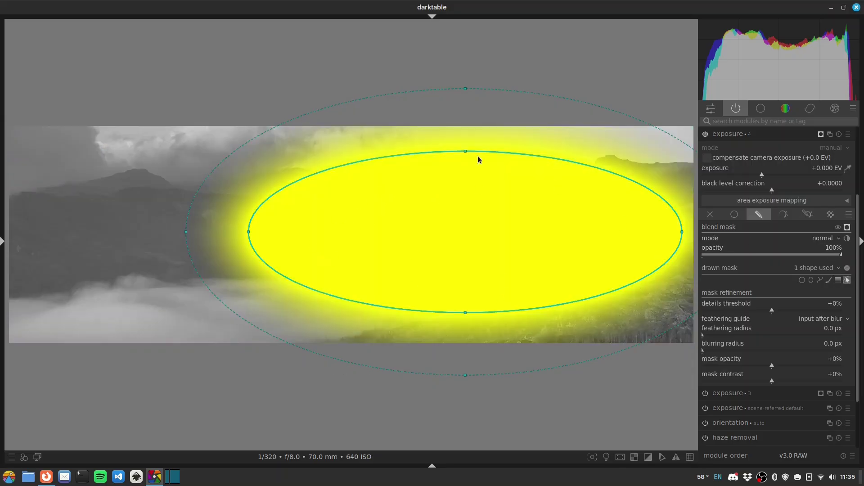
pyautogui.click(848, 268)
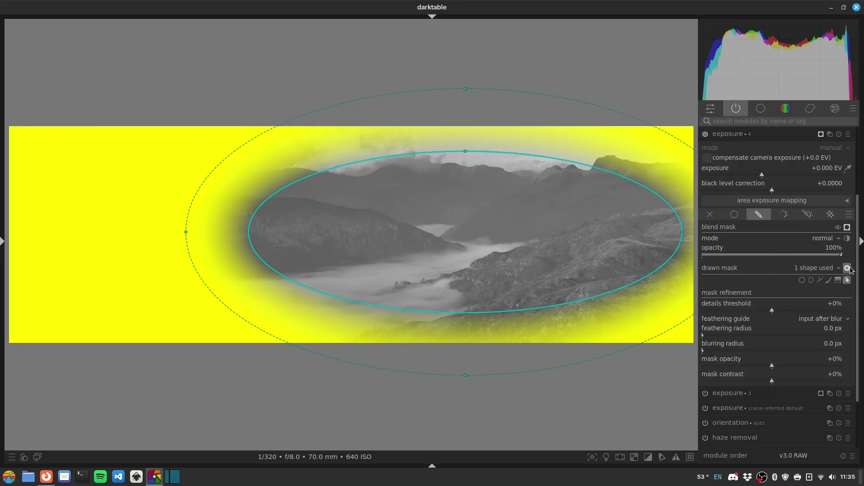
pyautogui.click(847, 227)
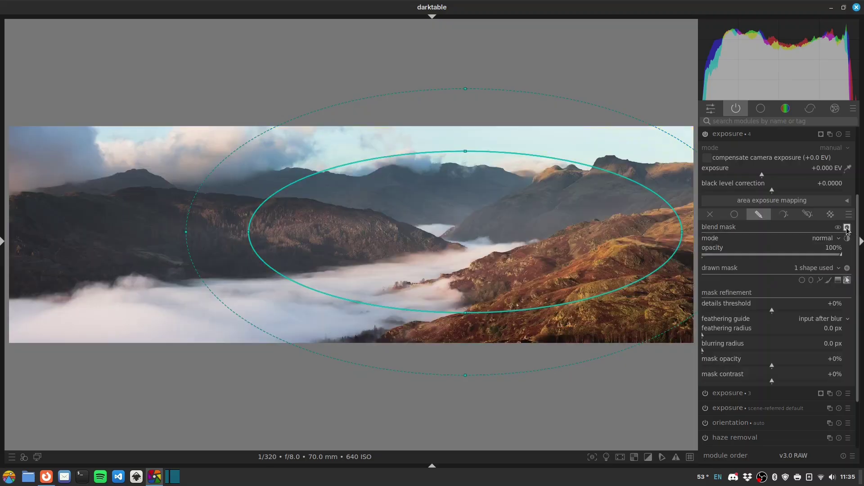
pyautogui.moveTo(762, 175); pyautogui.dragTo(756, 176)
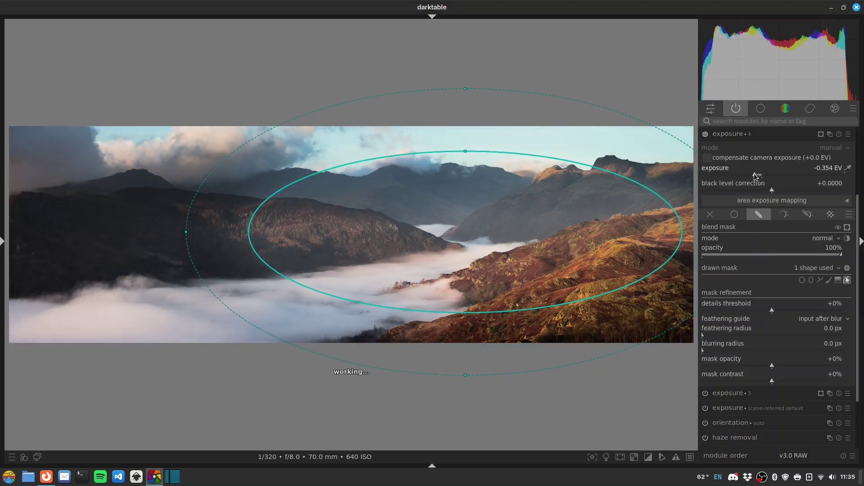
# Widen the ellipse's feather well beyond the image edges, make the ellipse slightly taller and shift it a little to the left
pyautogui.scroll(8, 484, 245)
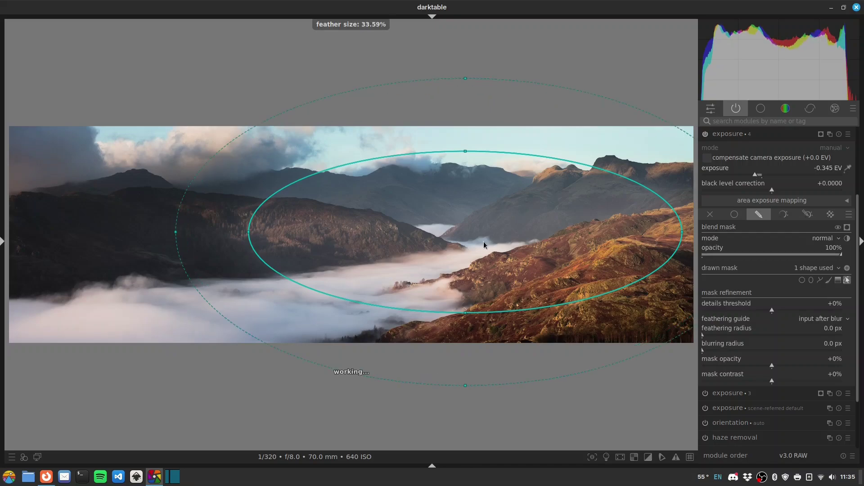
pyautogui.scroll(5, 482, 246)
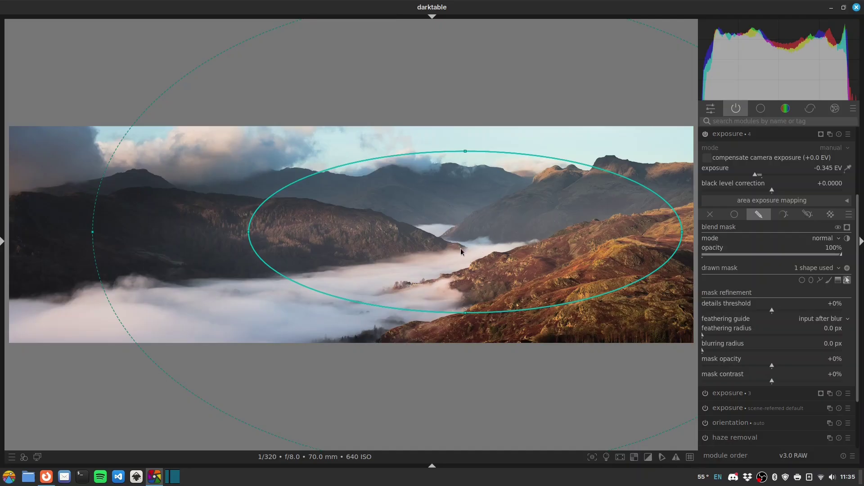
pyautogui.scroll(2, 461, 249)
pyautogui.moveTo(466, 151); pyautogui.dragTo(465, 143)
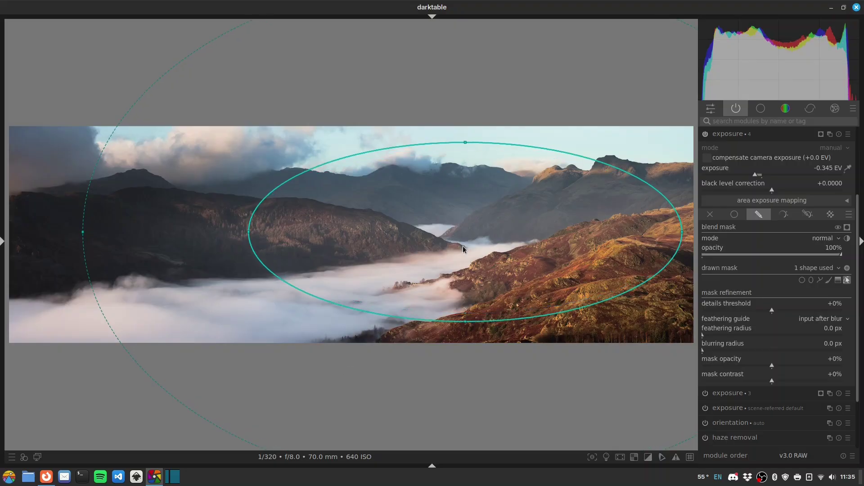
pyautogui.moveTo(463, 247); pyautogui.dragTo(455, 245)
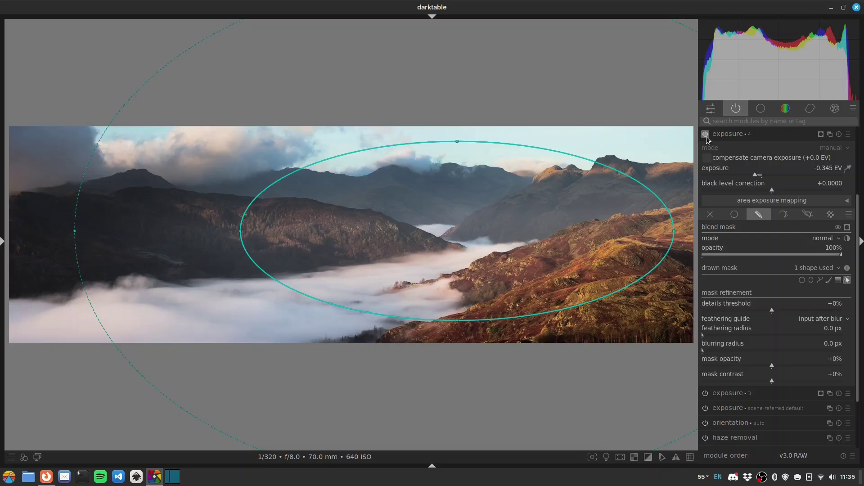
# Compare the image with and without the vignette exposure and soften its darkening to -0.214 EV
pyautogui.click(706, 135)
pyautogui.click(706, 135)
pyautogui.click(757, 175)
pyautogui.click(758, 176)
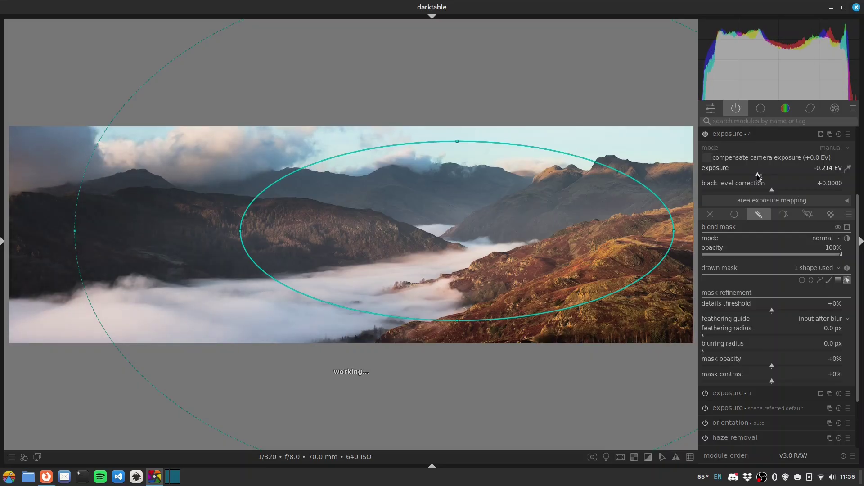
# Check the softened vignette by switching its exposure instance off and on, and shift the ellipse slightly up and to the left
pyautogui.click(706, 134)
pyautogui.click(705, 135)
pyautogui.click(705, 135)
pyautogui.click(706, 134)
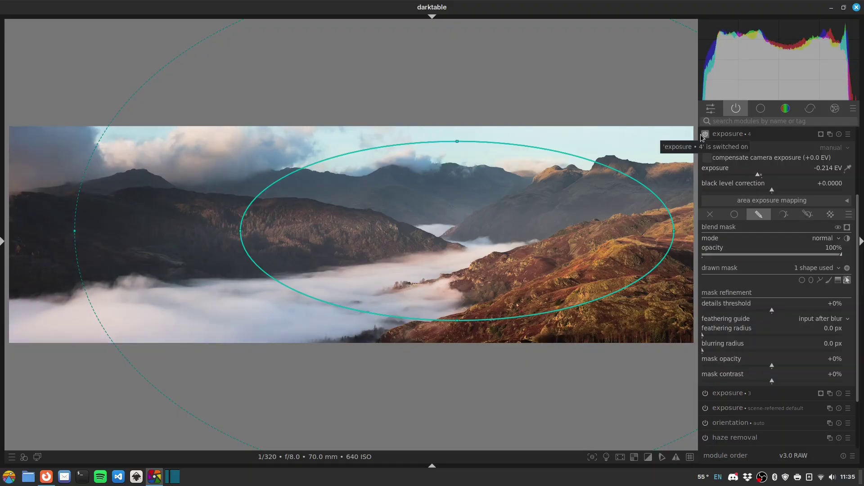
pyautogui.moveTo(519, 245); pyautogui.dragTo(510, 239)
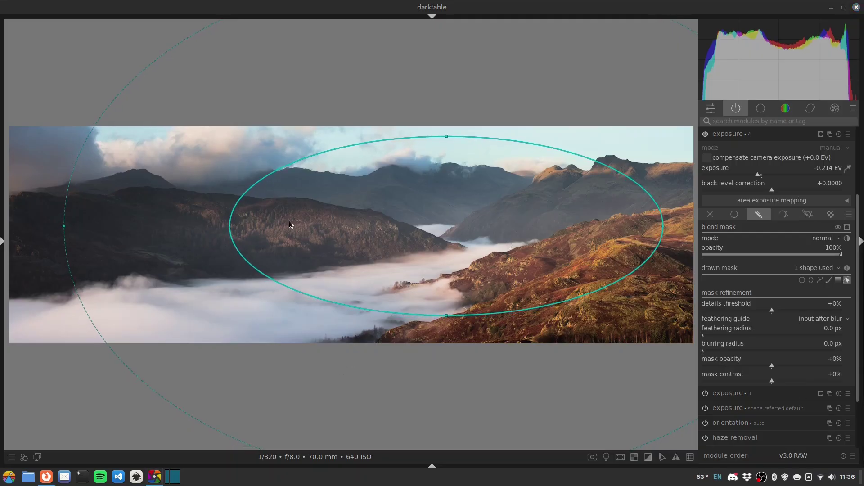
# Find the diffuse or sharpen module and apply its "sharpen demosaicing: no AA filter" preset
pyautogui.click(746, 120)
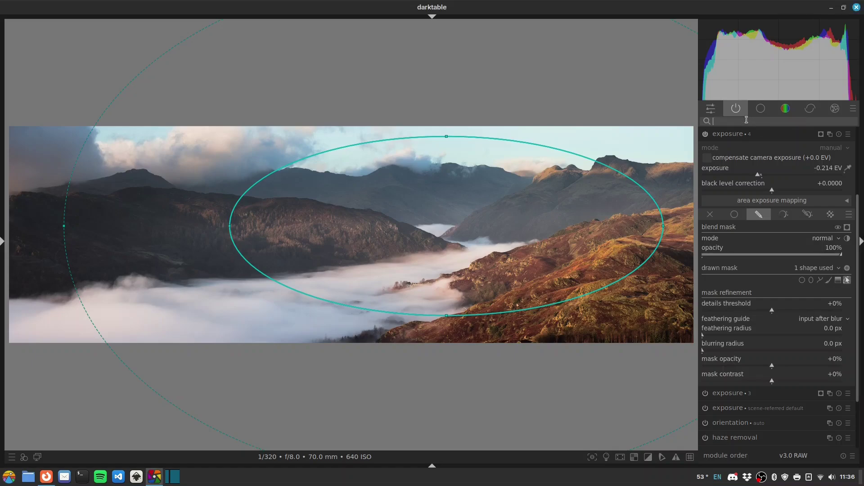
pyautogui.write('diffuse')
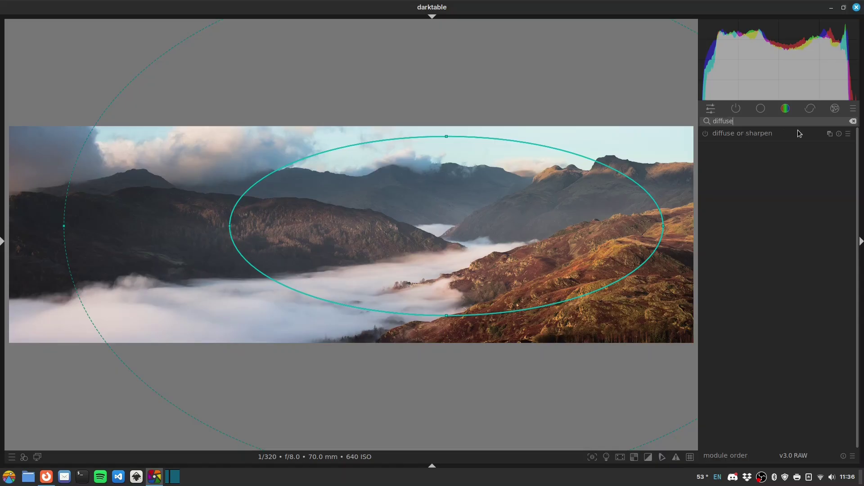
pyautogui.rightClick(789, 136)
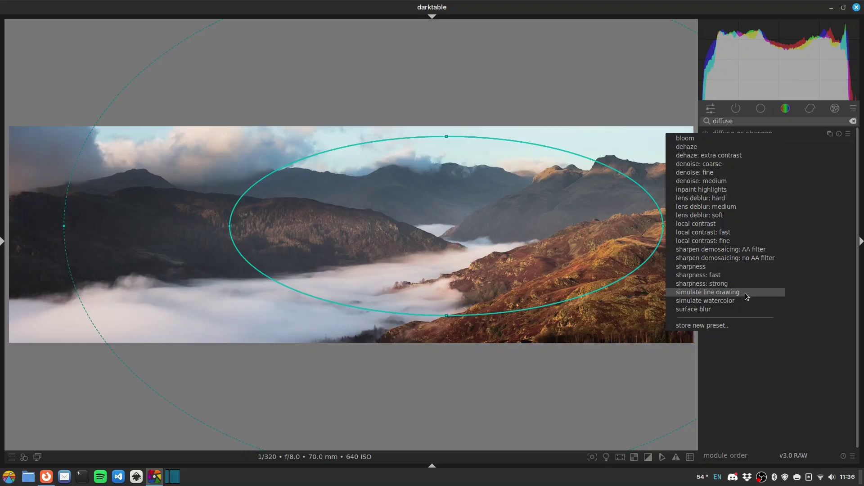
pyautogui.click(737, 259)
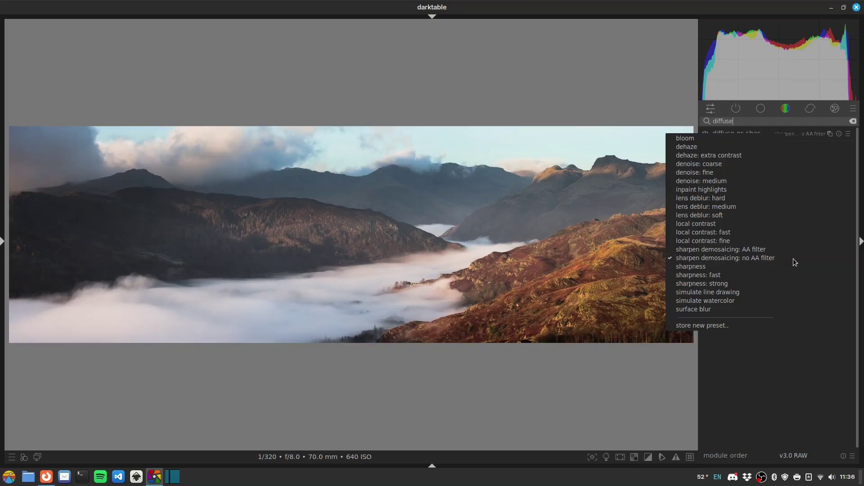
pyautogui.click(805, 258)
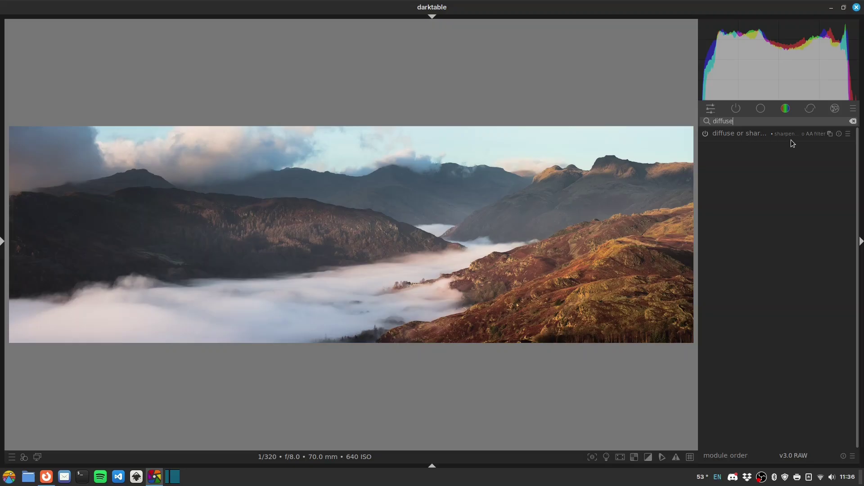
# Add a second diffuse or sharpen instance with the "lens deblur: medium" preset and compare its effect on the sunlit peaks up close
pyautogui.click(830, 135)
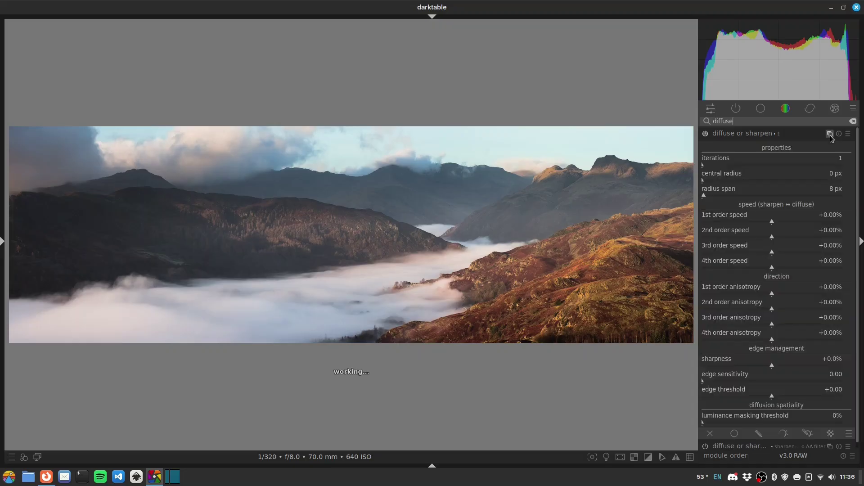
pyautogui.rightClick(797, 135)
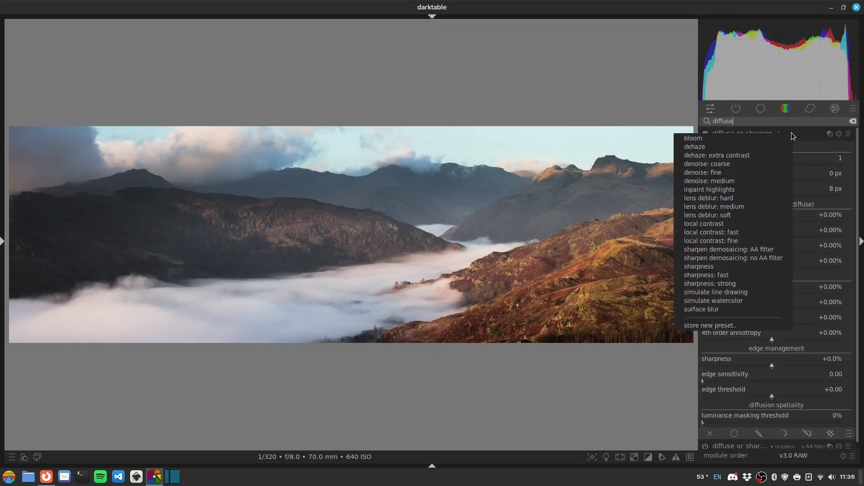
pyautogui.click(750, 209)
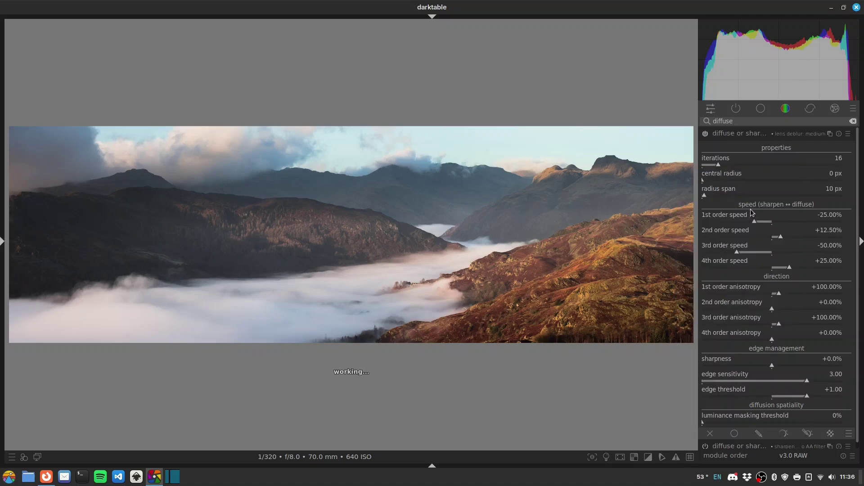
pyautogui.middleClick(547, 337)
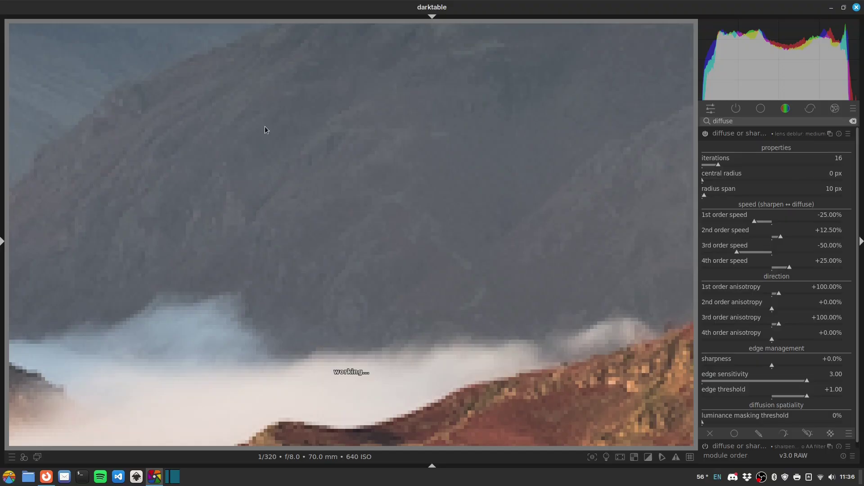
pyautogui.moveTo(265, 133); pyautogui.dragTo(401, 250)
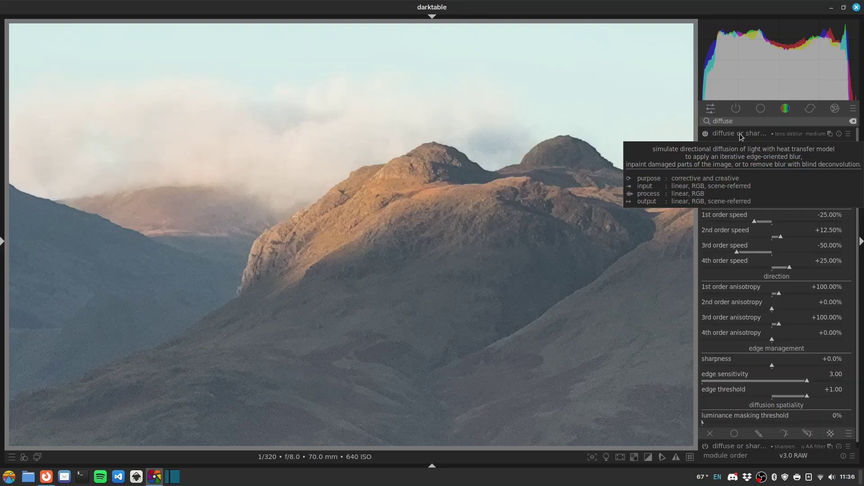
pyautogui.click(705, 134)
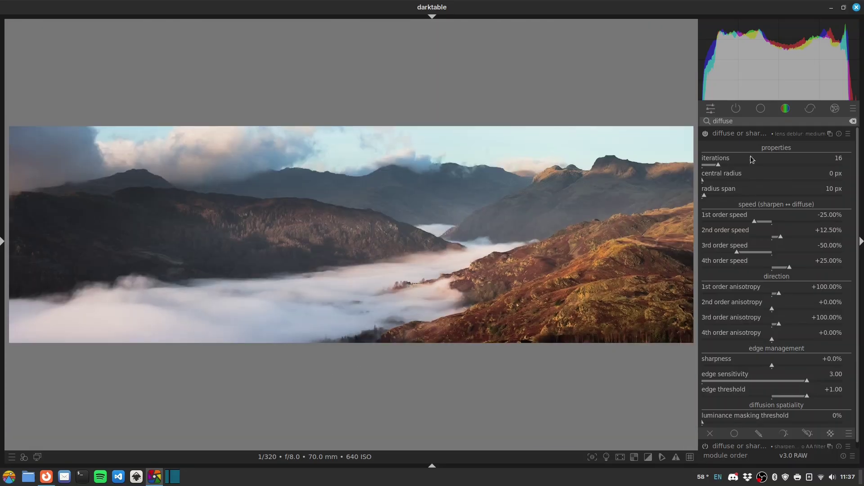
# Add a third diffuse or sharpen instance and apply its "local contrast: fast" preset
pyautogui.click(740, 137)
pyautogui.click(830, 133)
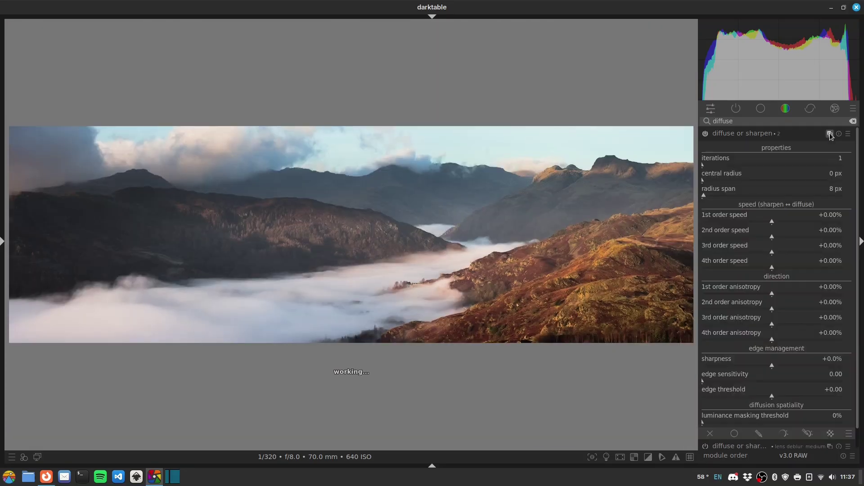
pyautogui.rightClick(788, 134)
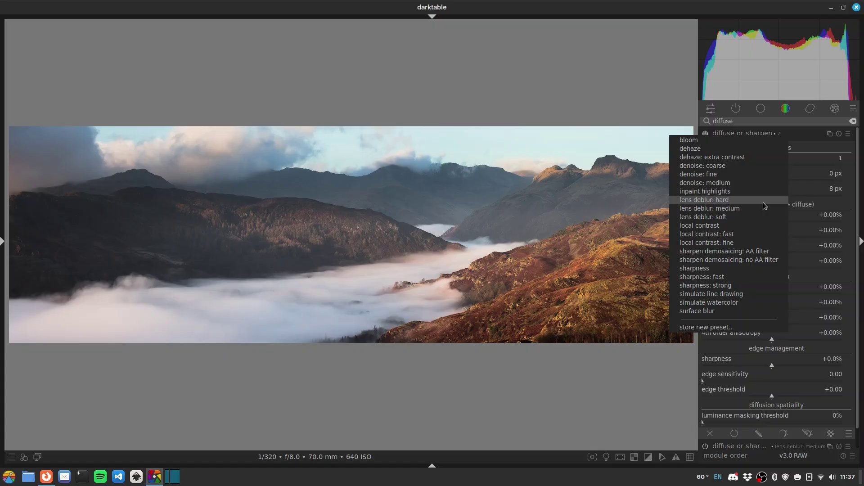
pyautogui.click(742, 235)
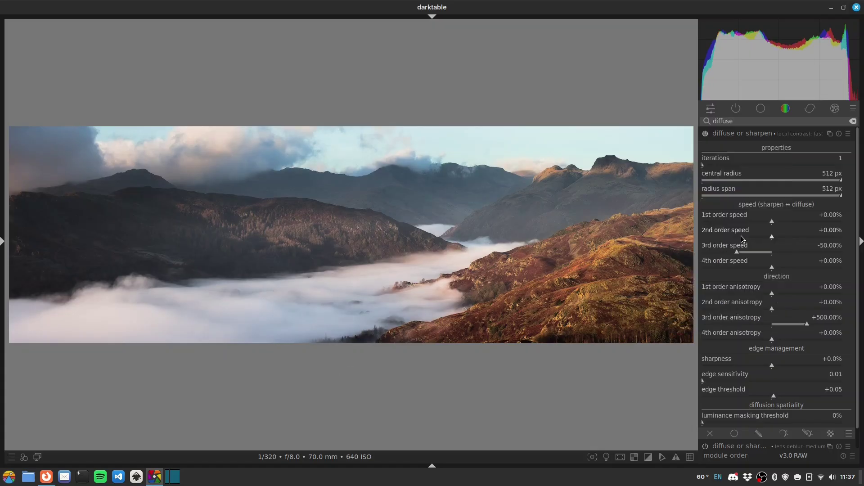
pyautogui.click(748, 134)
pyautogui.click(748, 134)
# Blend the local contrast instance uniformly at 60% opacity and compare the image with and without it
pyautogui.click(735, 434)
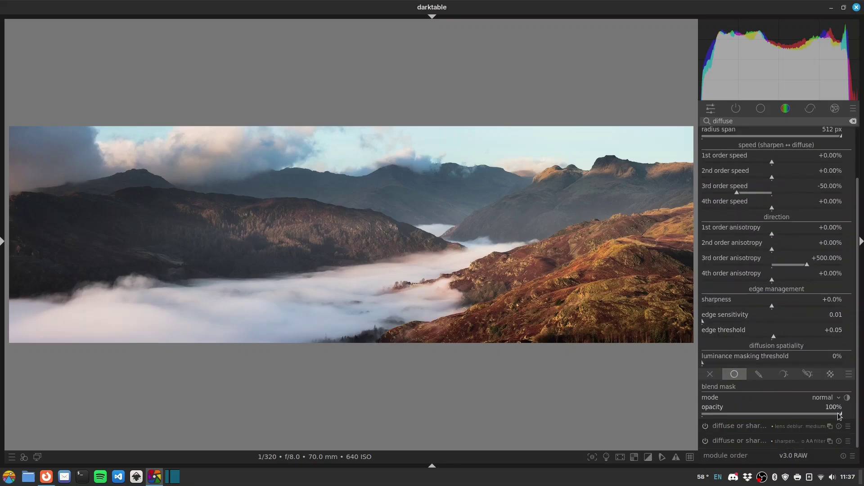
pyautogui.moveTo(840, 414); pyautogui.dragTo(785, 413)
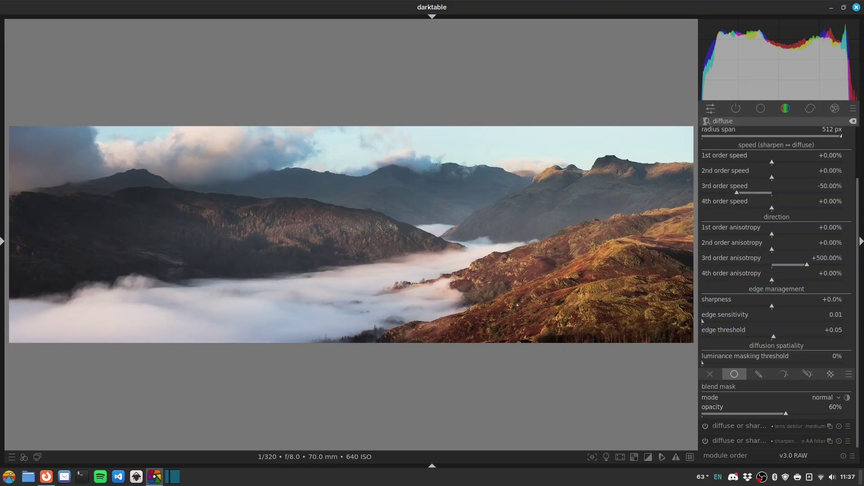
pyautogui.scroll(3, 857, 223)
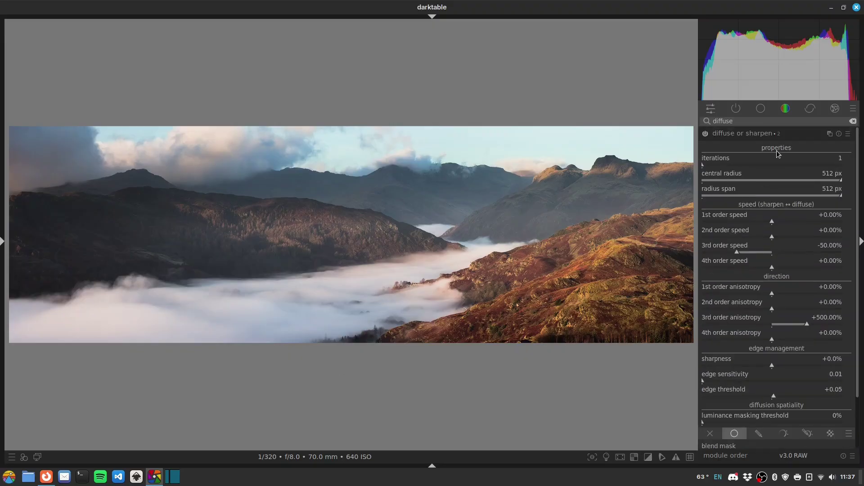
pyautogui.click(707, 135)
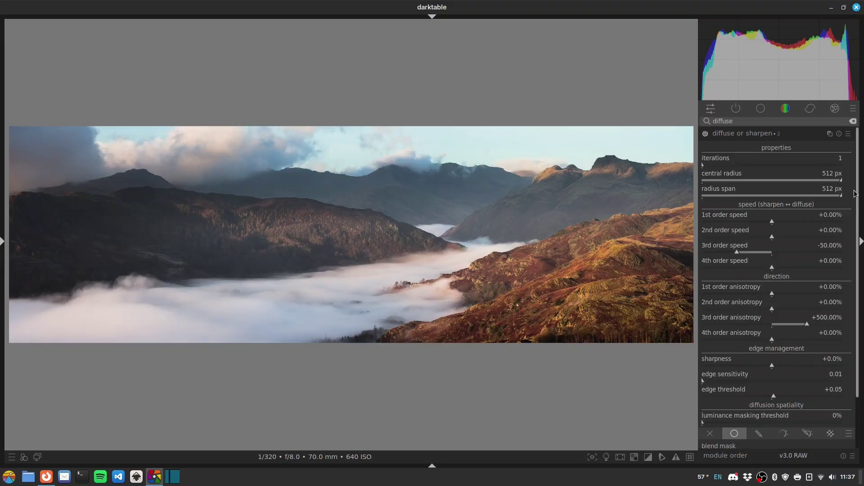
pyautogui.click(733, 136)
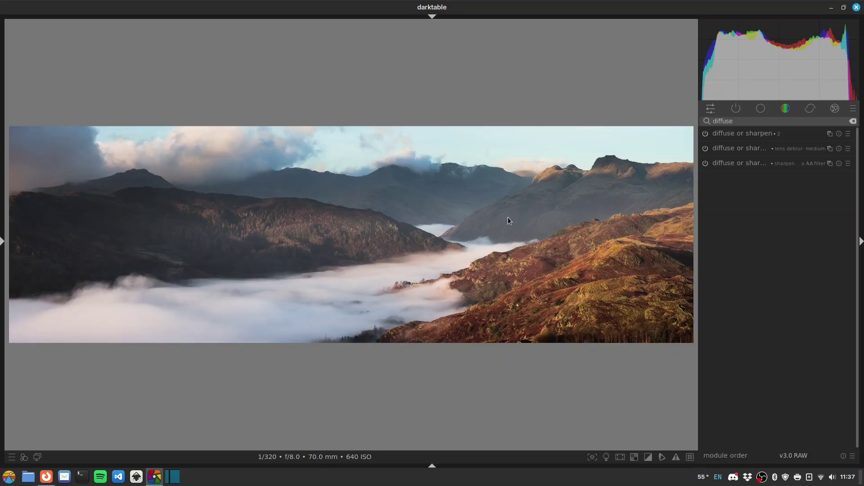
# Find color balance rgb among the active modules and slightly reduce its global vibrance
pyautogui.click(736, 109)
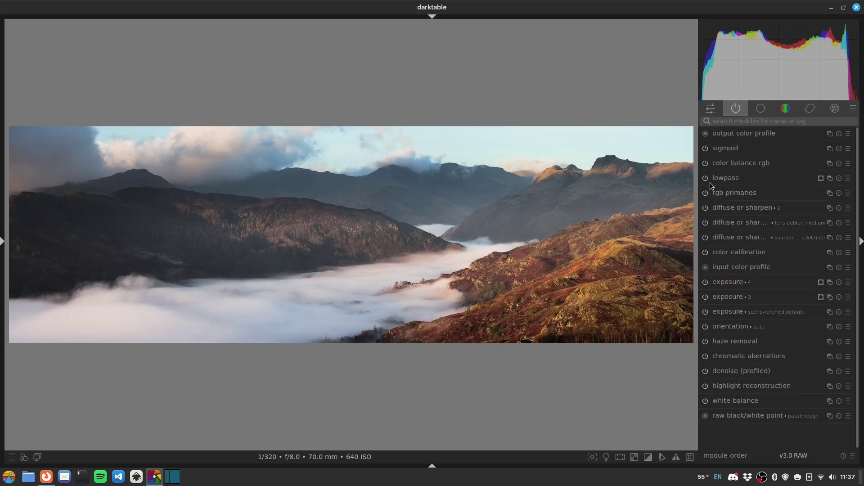
pyautogui.click(753, 162)
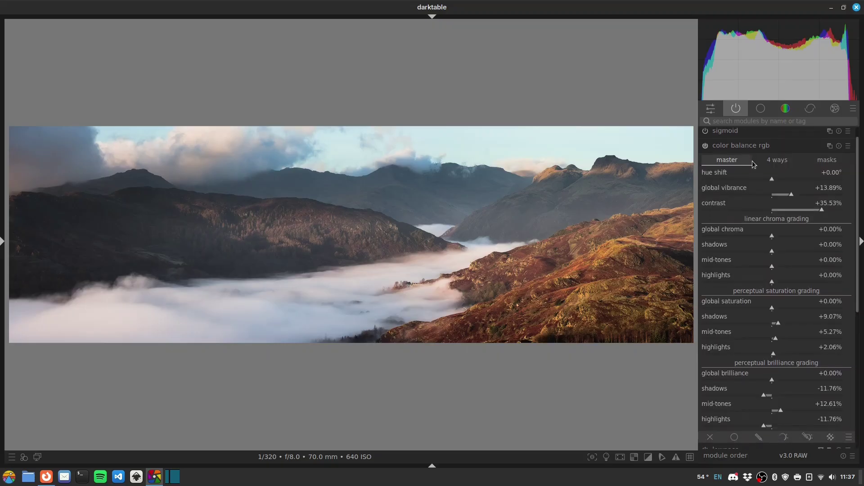
pyautogui.moveTo(793, 181); pyautogui.dragTo(790, 182)
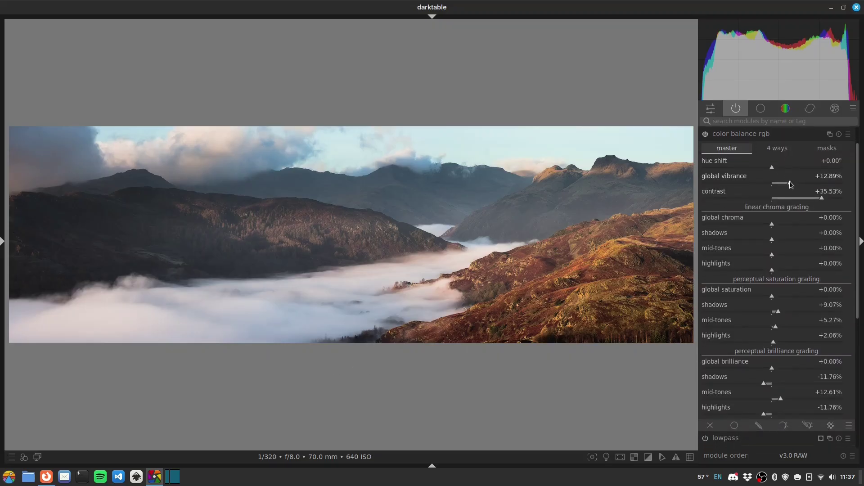
pyautogui.moveTo(789, 181); pyautogui.dragTo(784, 182)
pyautogui.click(734, 135)
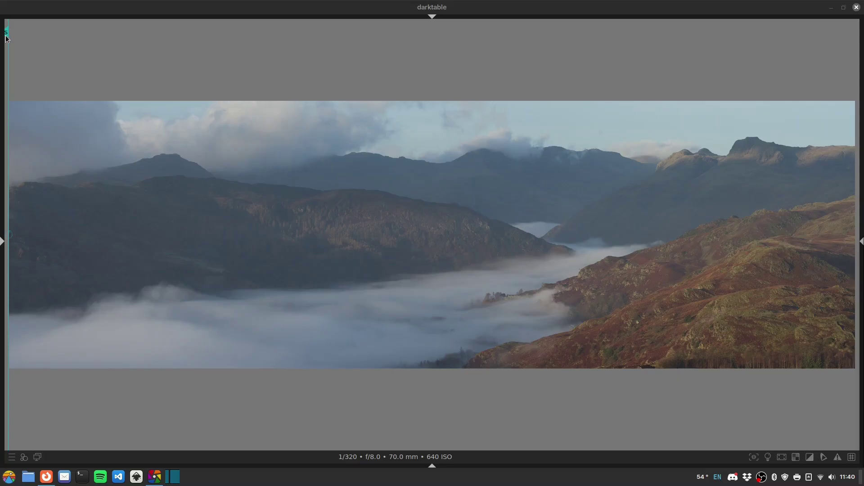
# Sweep the snapshot split line across the full width of the panorama to compare the original with the finished edit
pyautogui.moveTo(8, 36)
pyautogui.mouseDown()
pyautogui.moveTo(738, 107)
pyautogui.moveTo(719, 117)
pyautogui.moveTo(776, 104)
pyautogui.moveTo(855, 112)
pyautogui.mouseUp()
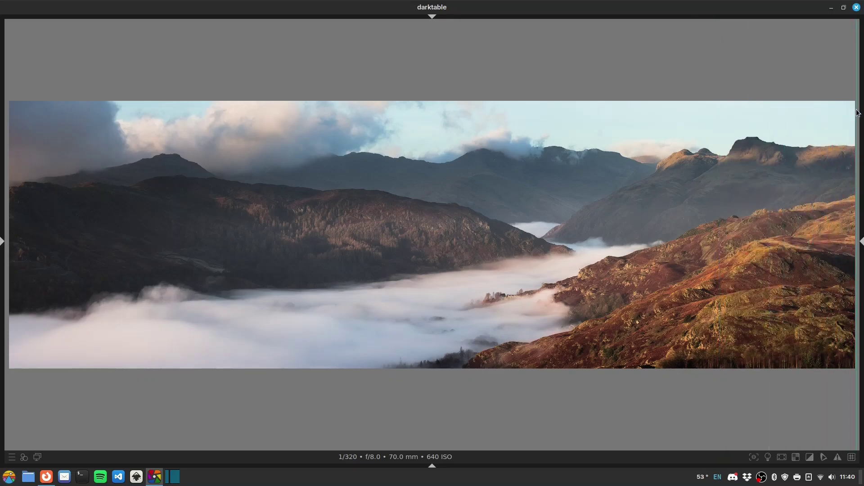